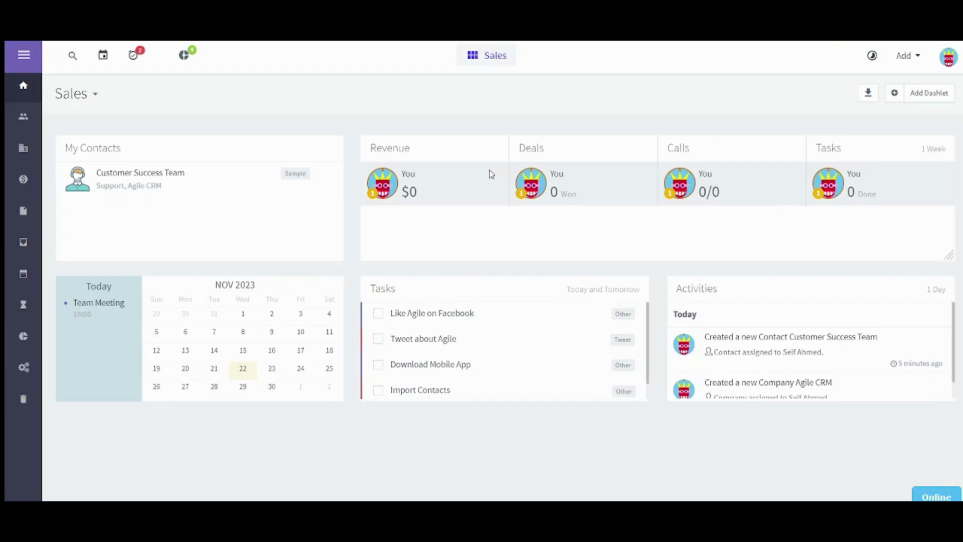
Browse the Deals, Calendar, Activity, RSS Feed and Account Info dashlets without adding any.
left_click(939, 96)
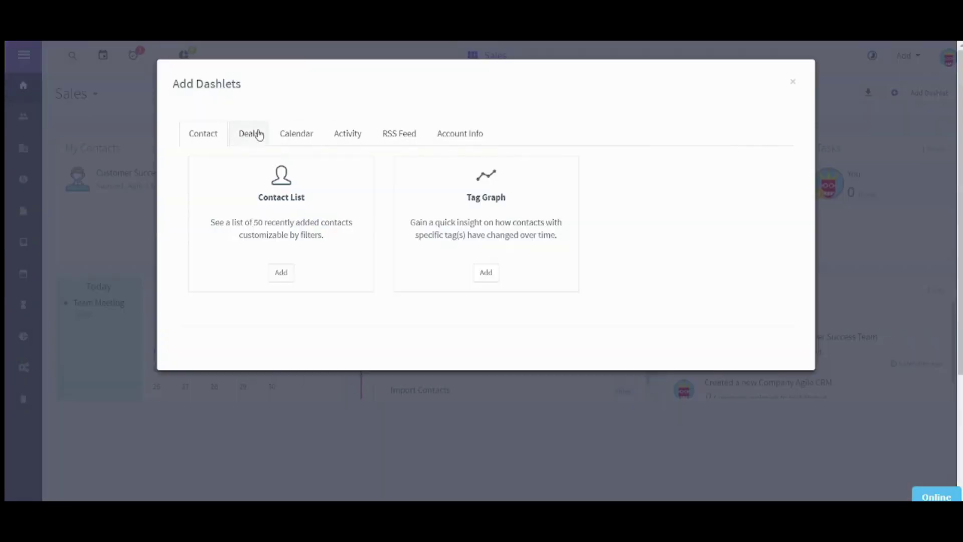
mouse_move(208, 138)
left_click(242, 145)
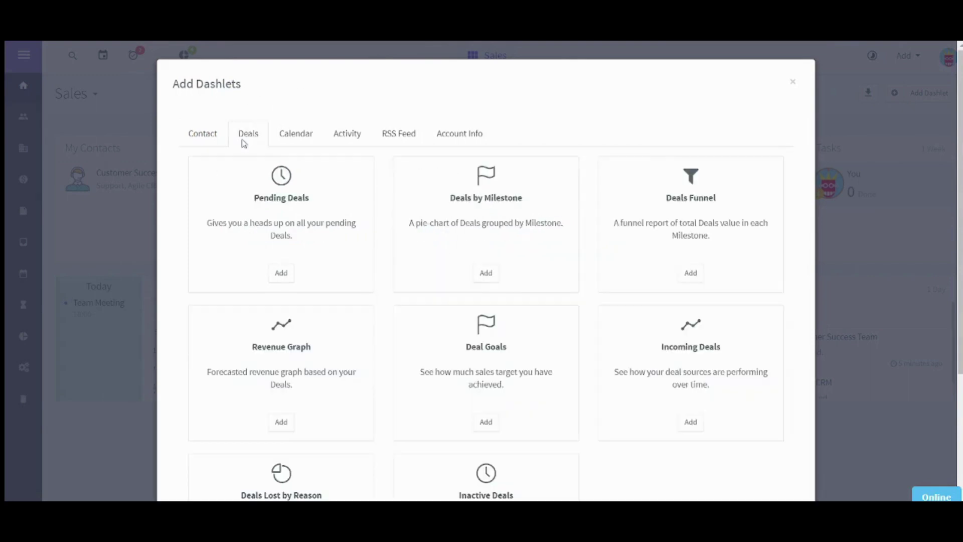
left_click(292, 132)
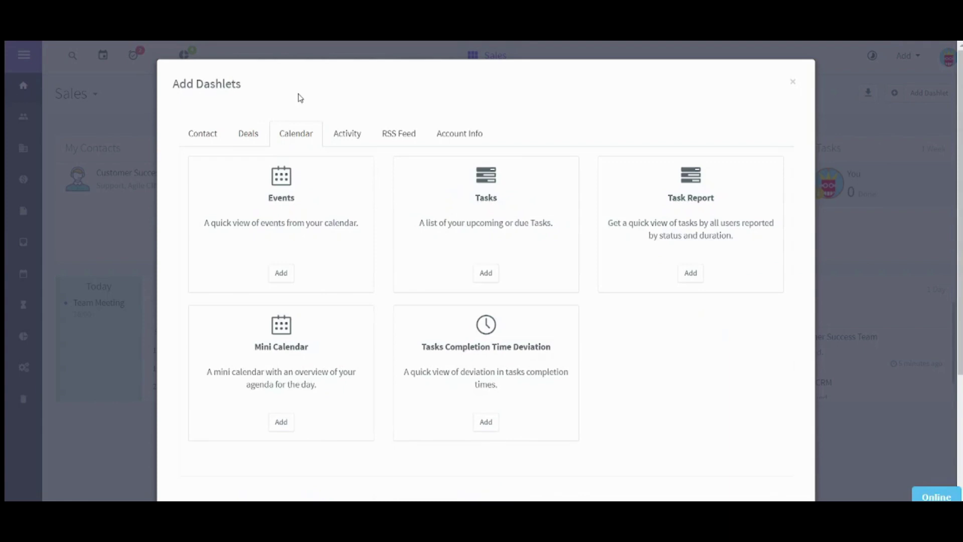
left_click(341, 131)
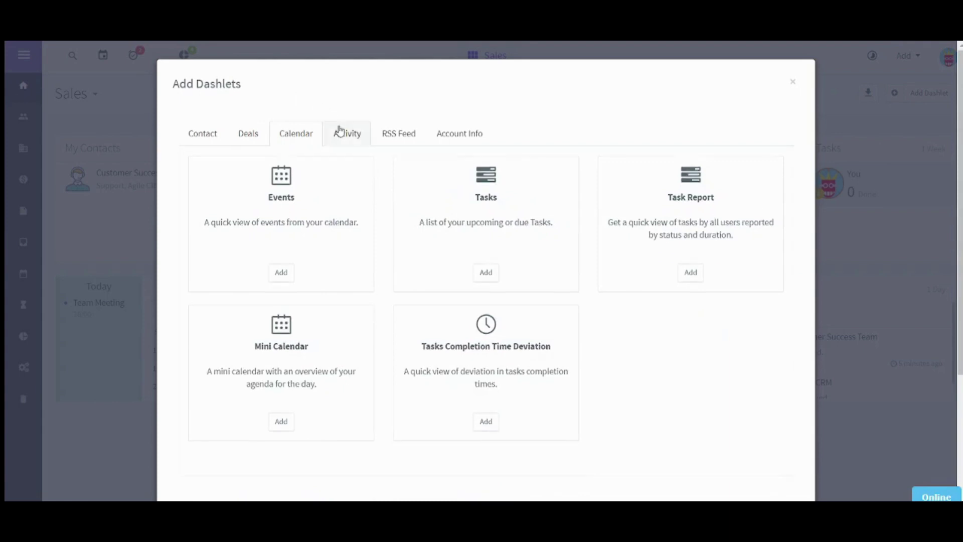
left_click(392, 132)
left_click(452, 135)
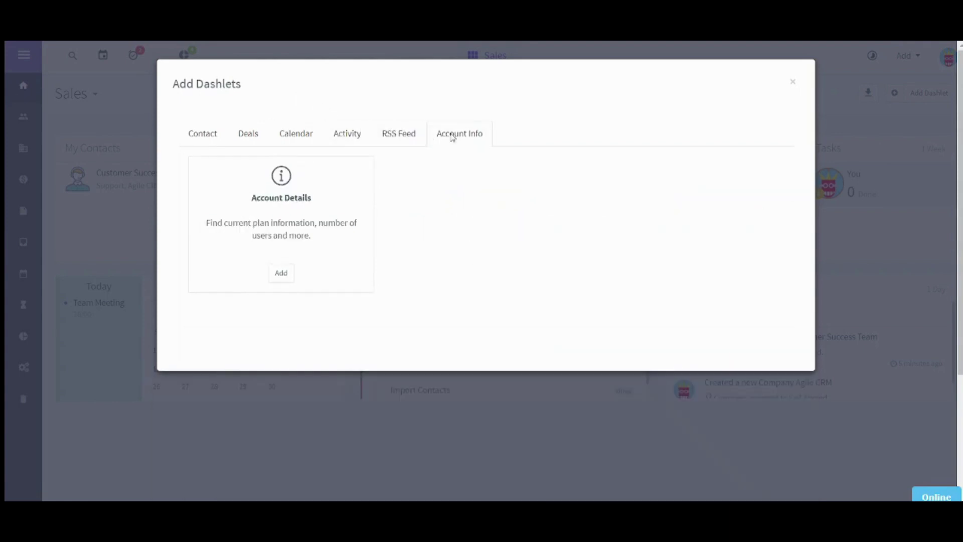
left_click(794, 84)
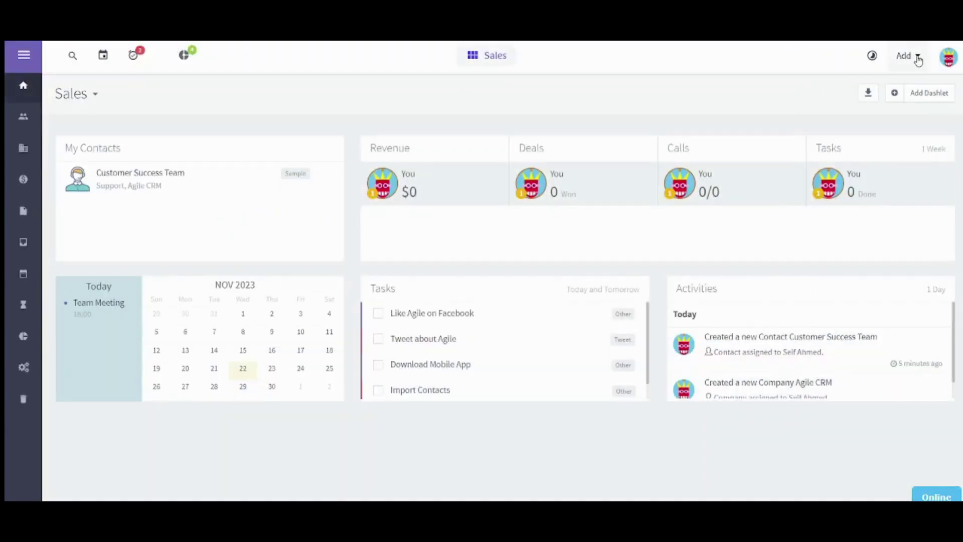
Glance at the Add record-type list, then bring up the getting-started checklist.
left_click(918, 59)
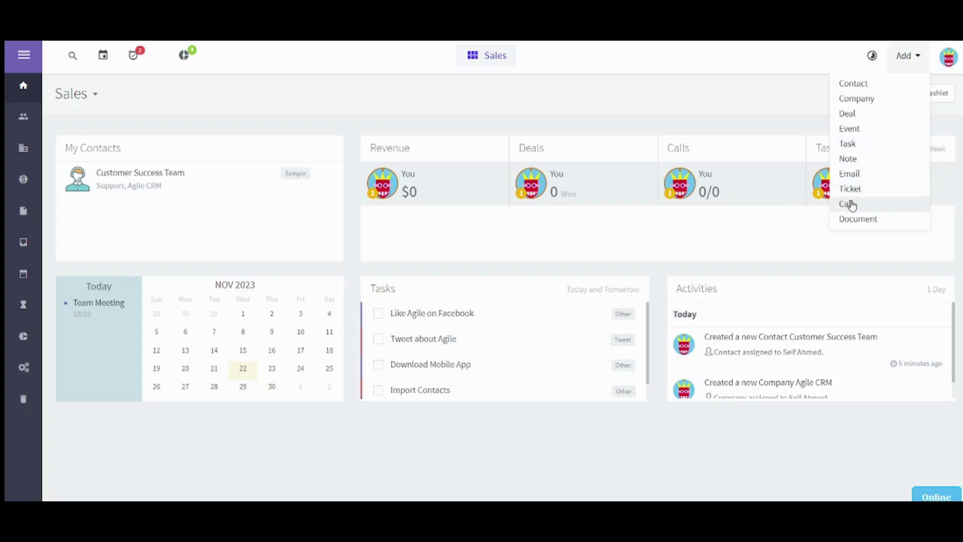
left_click(540, 96)
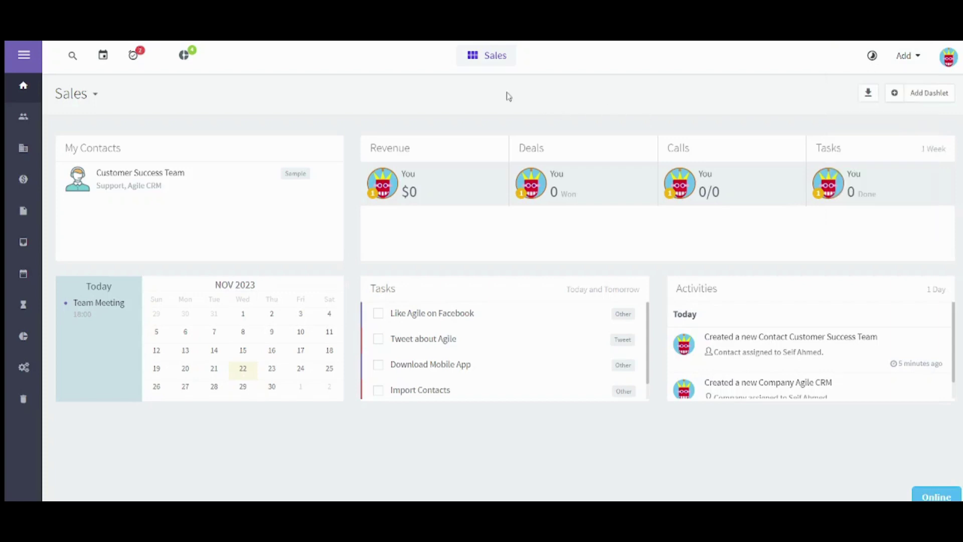
left_click(185, 61)
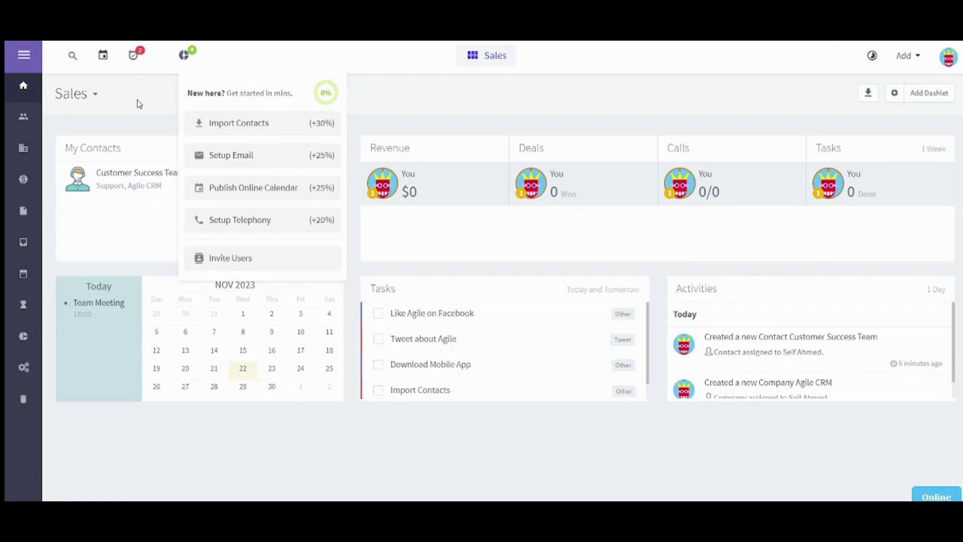
left_click(23, 120)
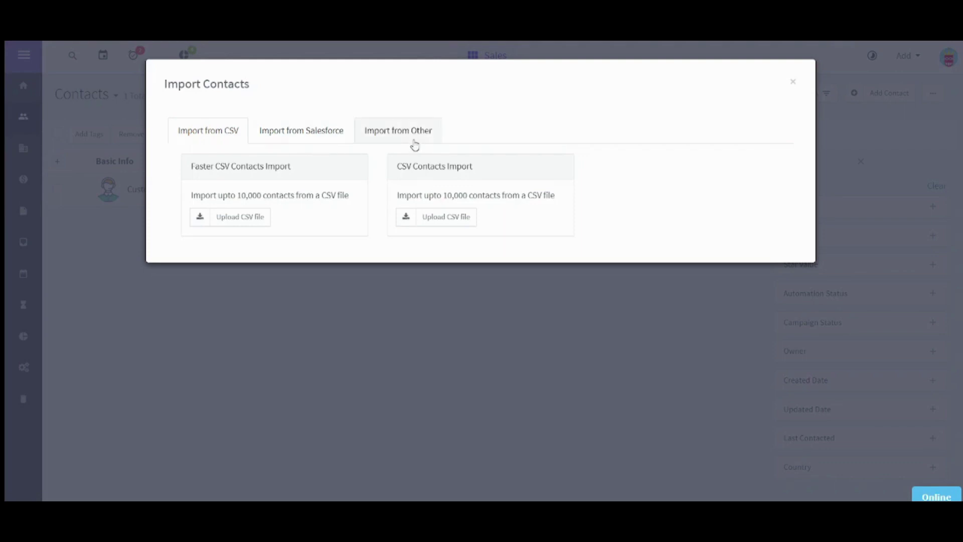
left_click(793, 81)
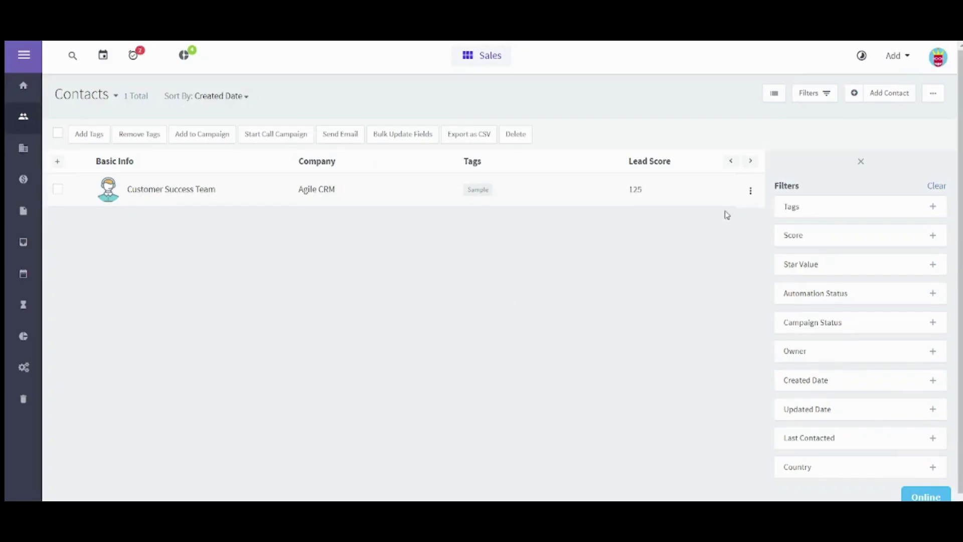
Start a new contact with first name, last name and title Senior Engineer.
left_click(888, 94)
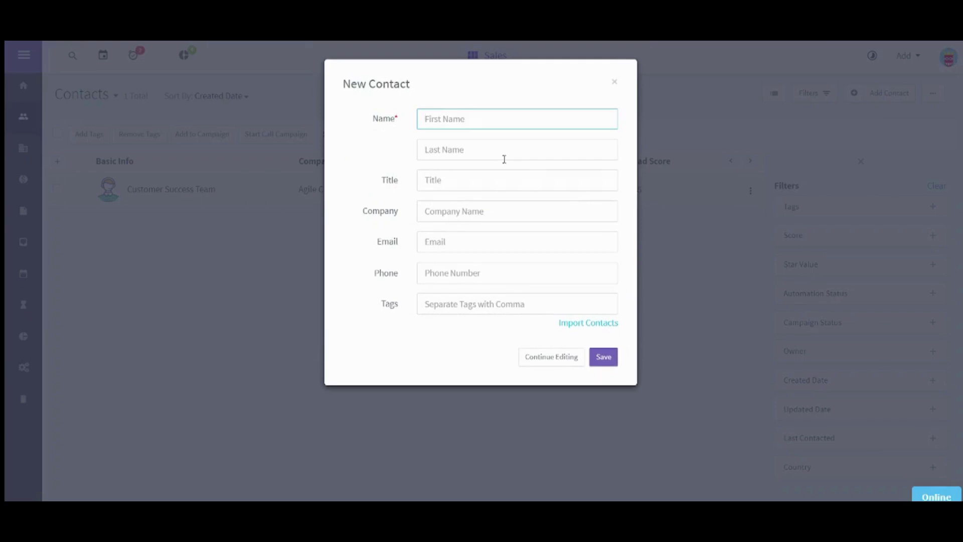
type("Sarah")
key("Tab")
type("Sa")
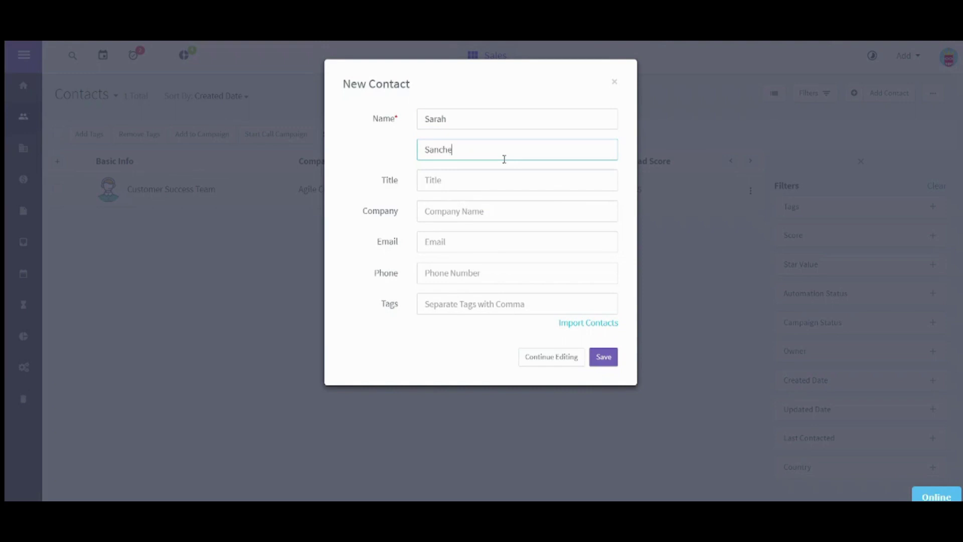
key("Tab")
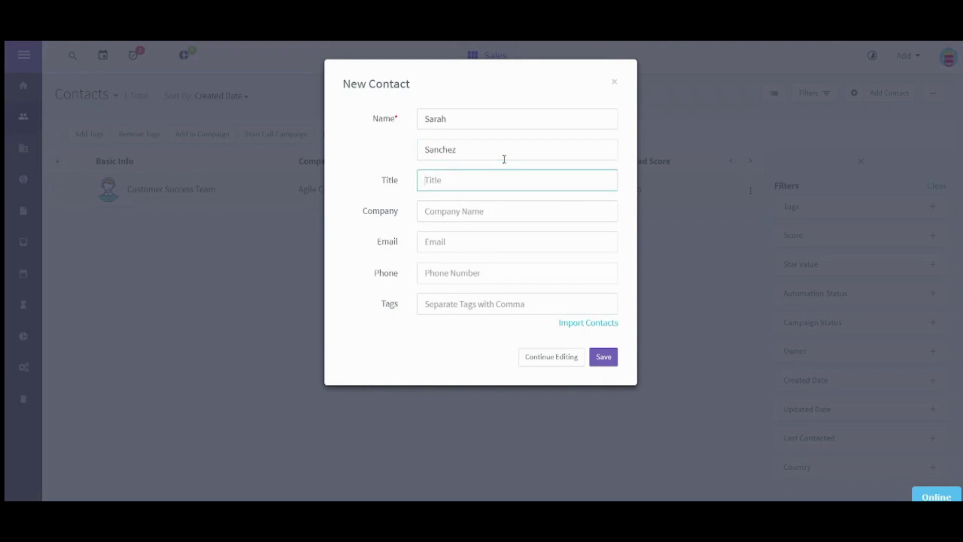
type("Senior Engineer")
key("Tab")
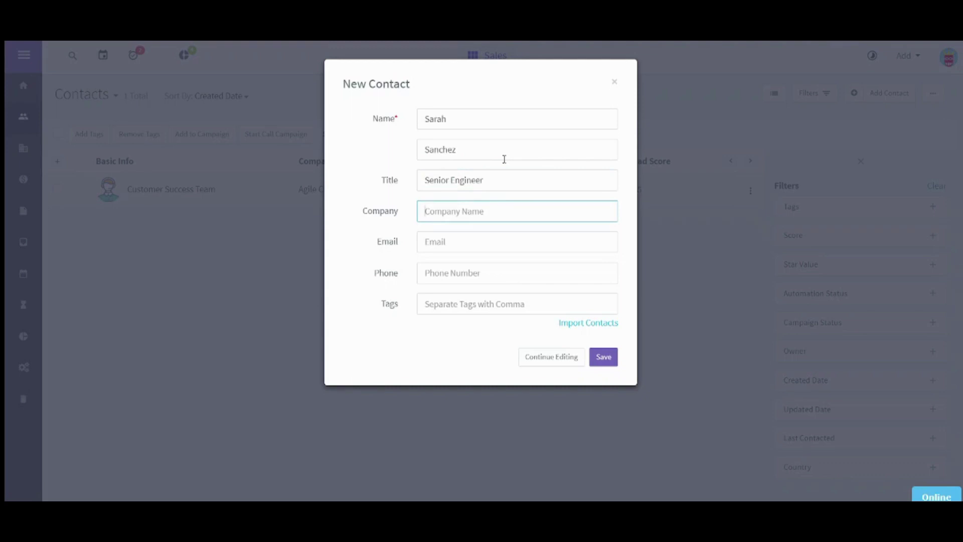
Clear the Company field, add the contact's e-mail address and save the contact.
type("Bapetco")
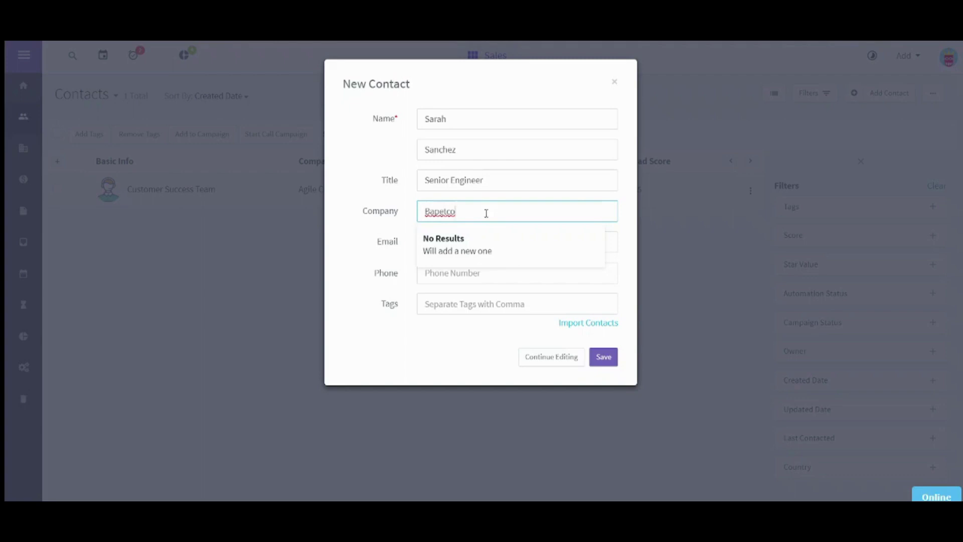
left_click_drag(486, 213, 383, 213)
key("BackSpace")
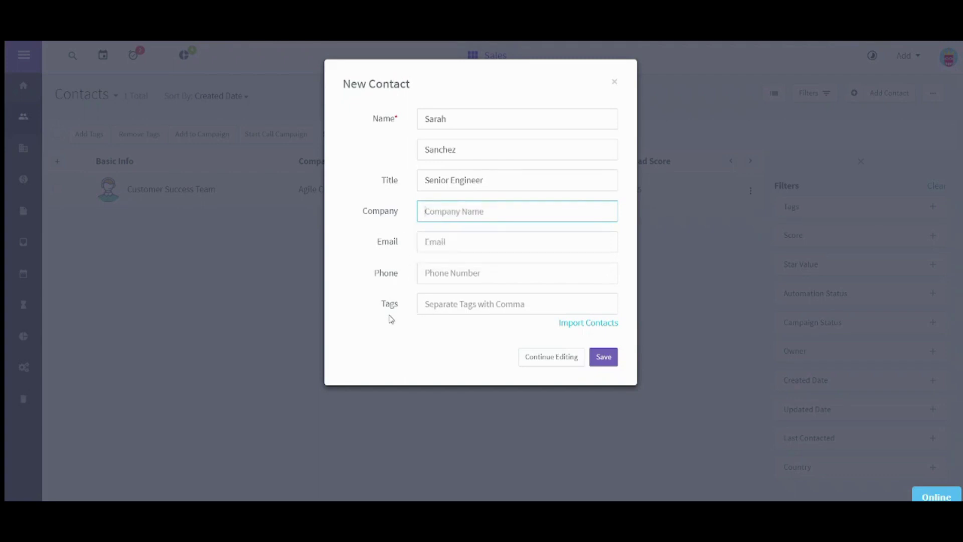
left_click(460, 241)
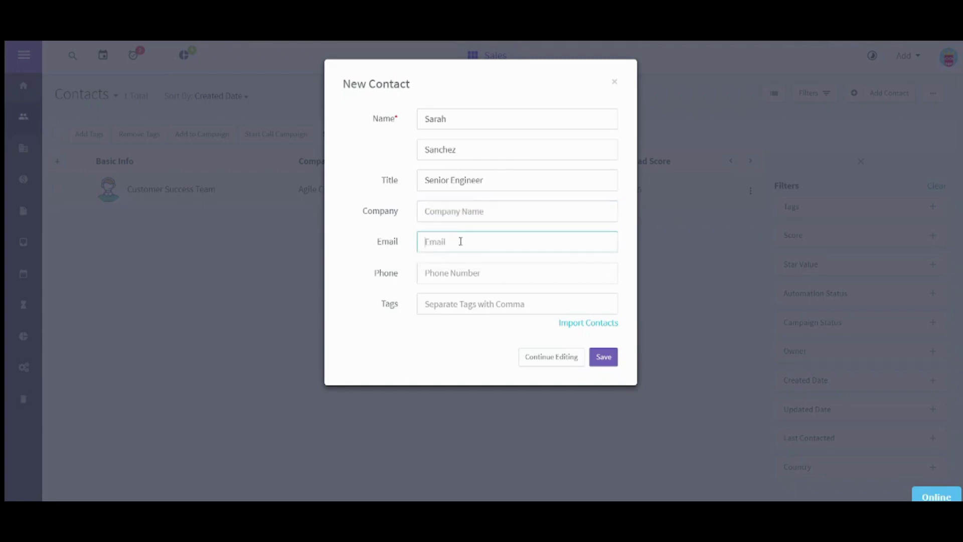
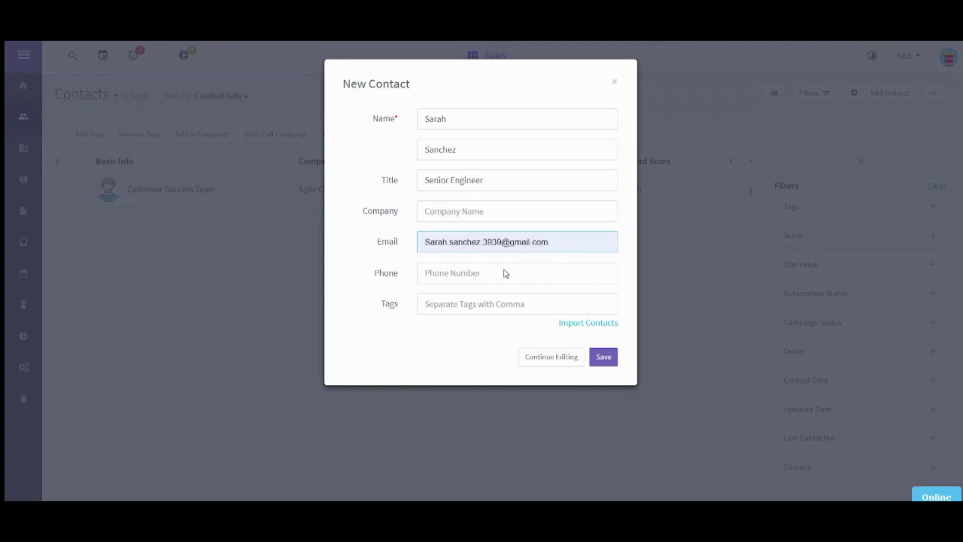
left_click(504, 273)
left_click(469, 272)
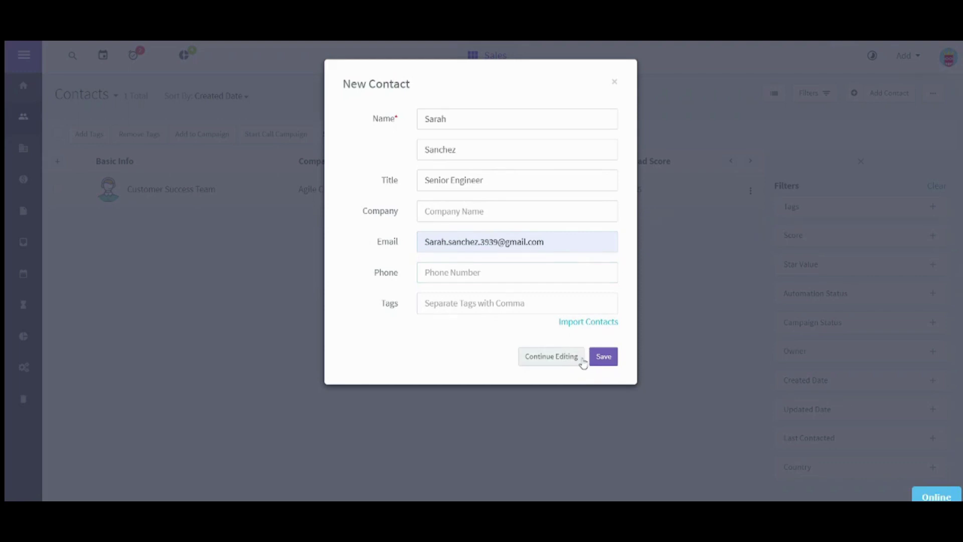
left_click(604, 359)
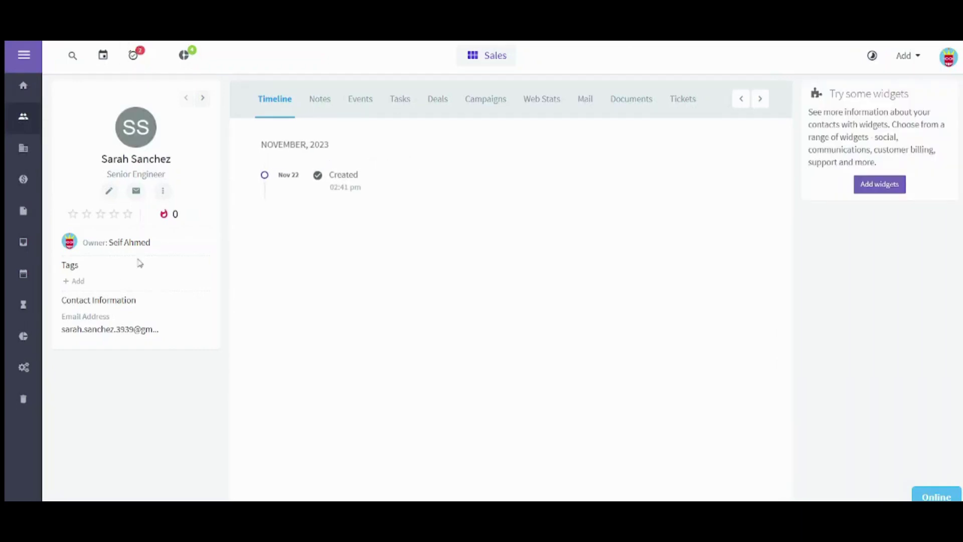
Open and dismiss the contact's More actions list twice without choosing anything.
mouse_move(129, 144)
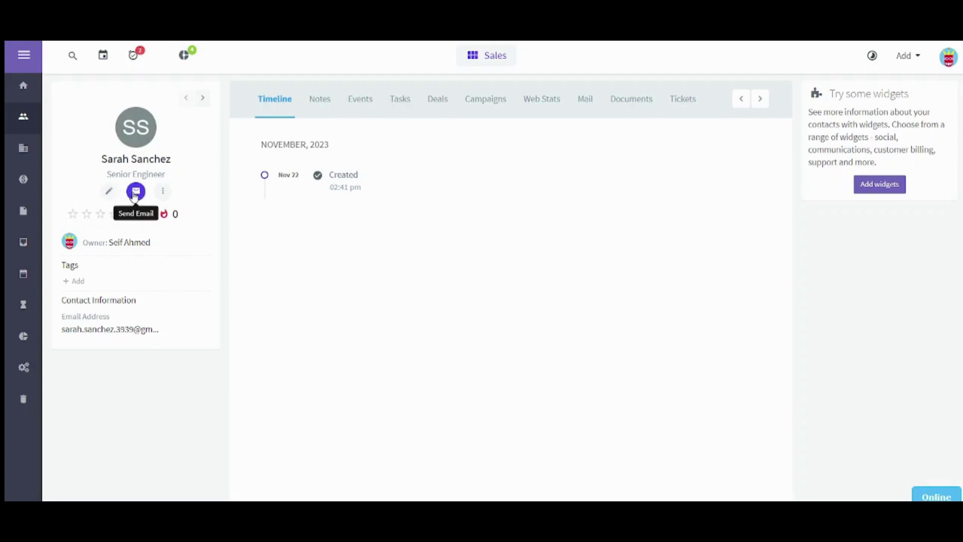
left_click(162, 192)
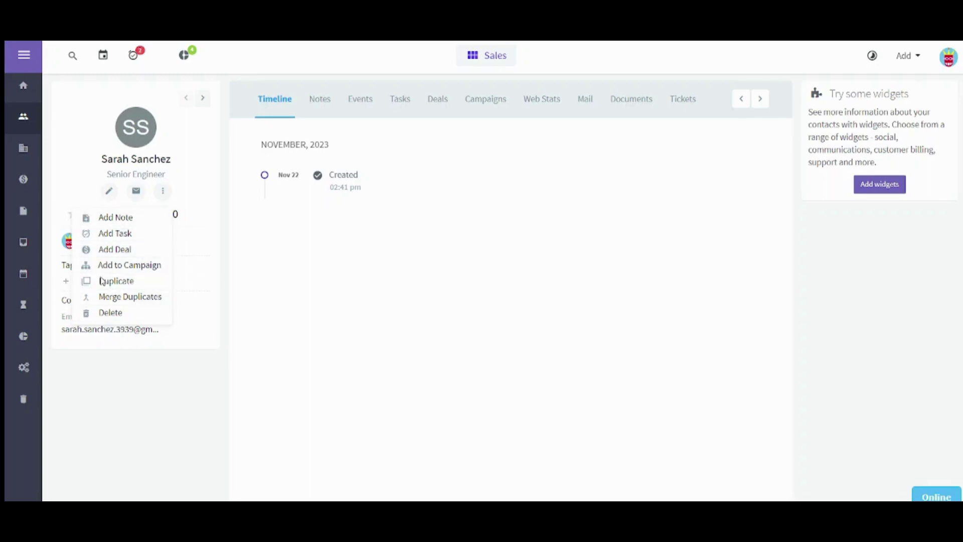
left_click(142, 482)
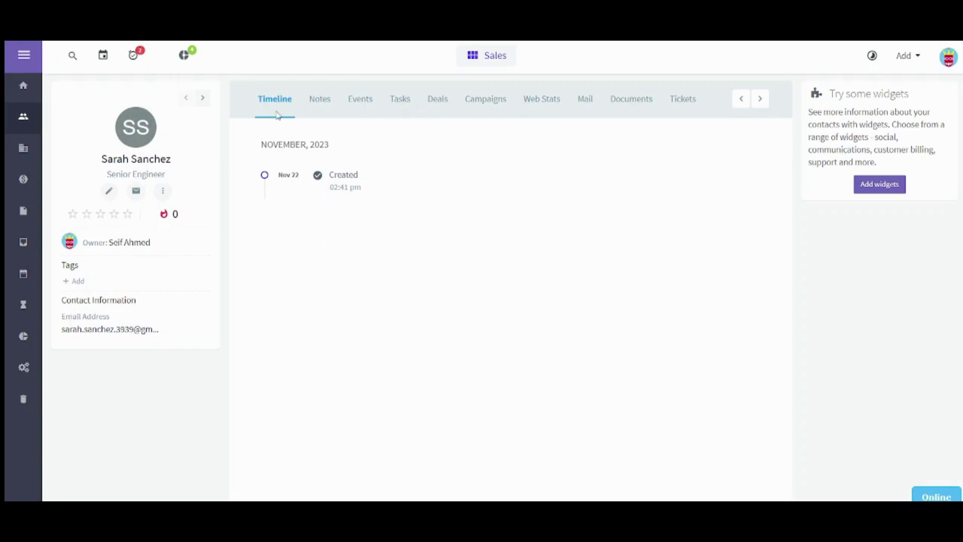
left_click(163, 192)
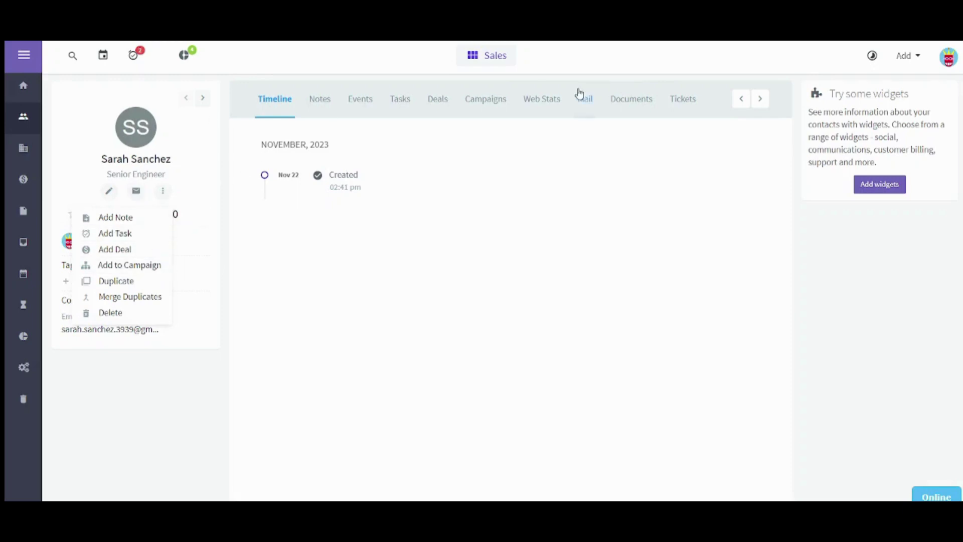
left_click(354, 53)
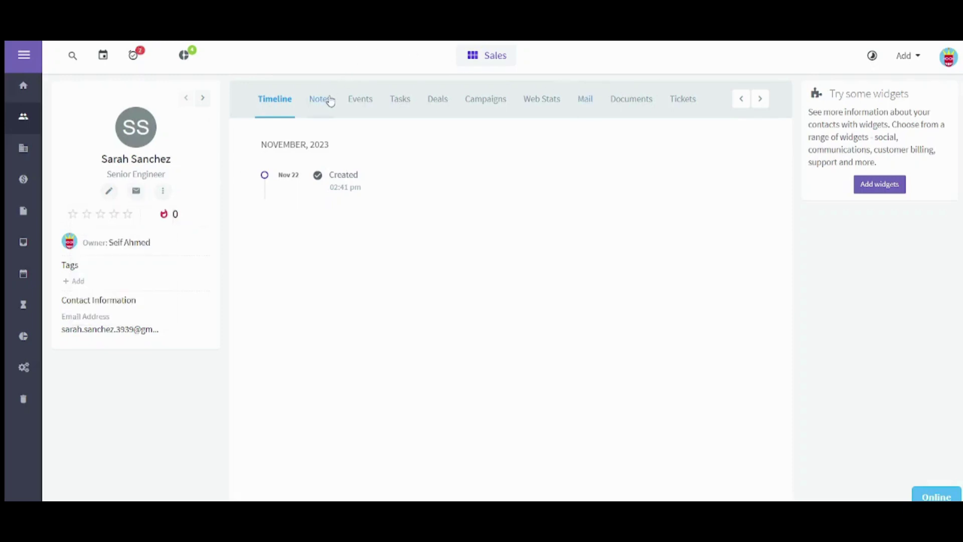
Add and save a note with subject 'Morning Report' on the contact's Notes tab.
left_click(330, 101)
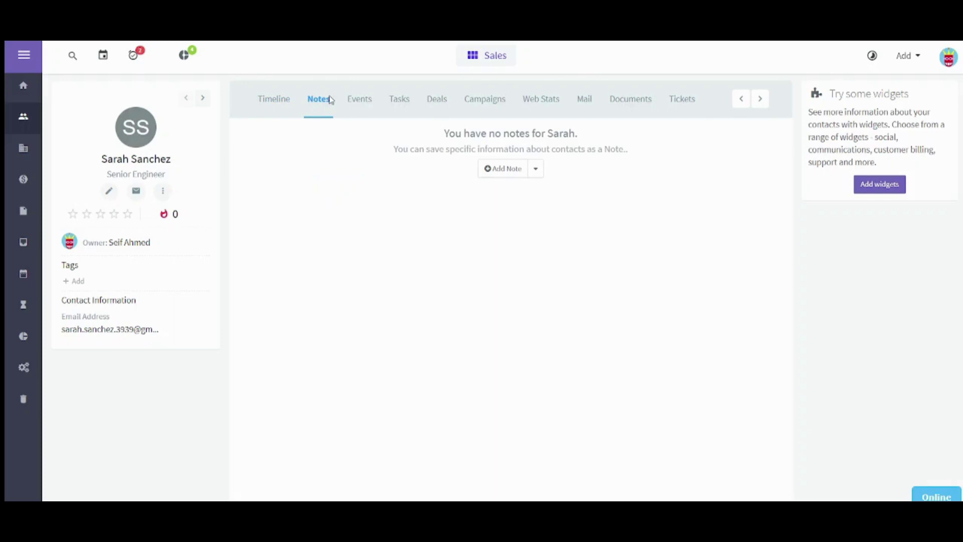
left_click(503, 172)
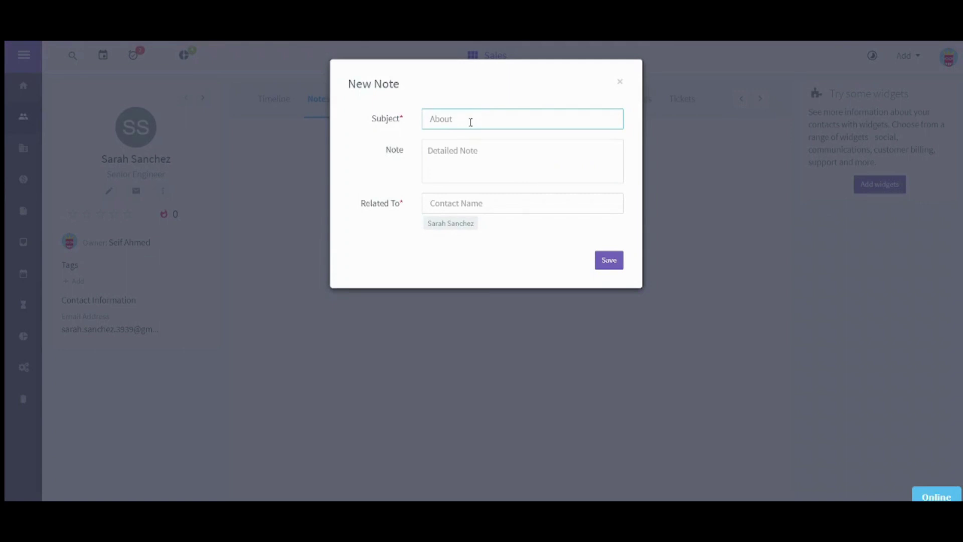
type("R")
key("BackSpace")
type("Morning Report")
left_click(476, 194)
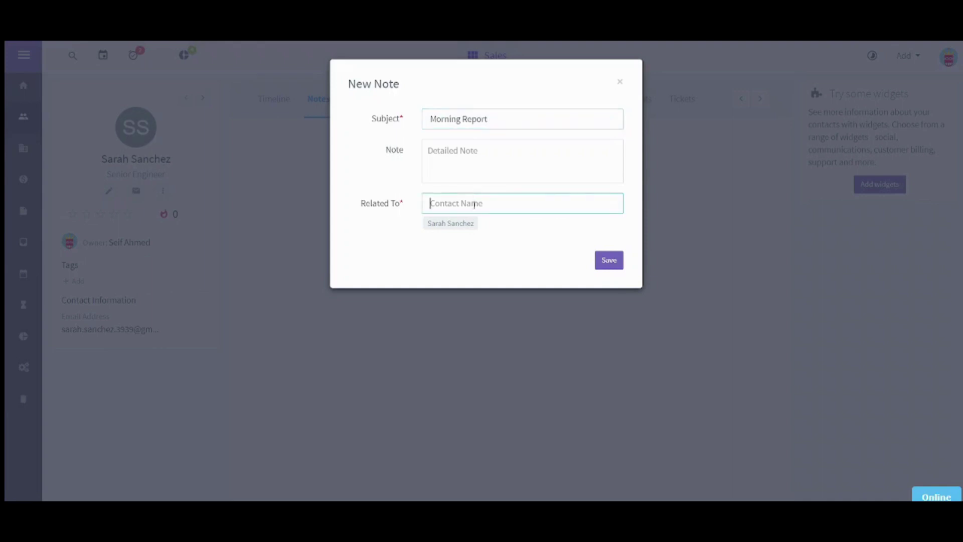
left_click(600, 265)
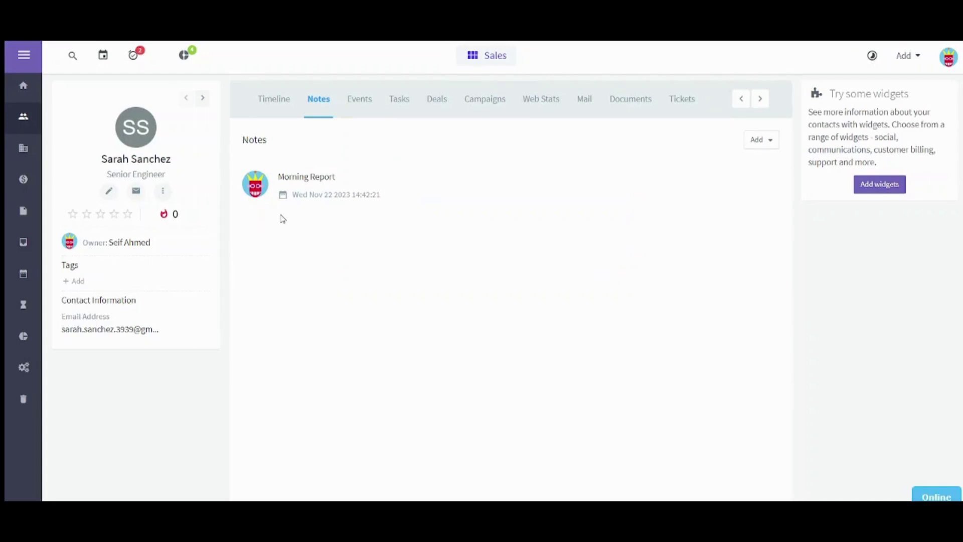
Add an Appointment task to the contact with category Meeting and priority High.
left_click(370, 104)
left_click(408, 108)
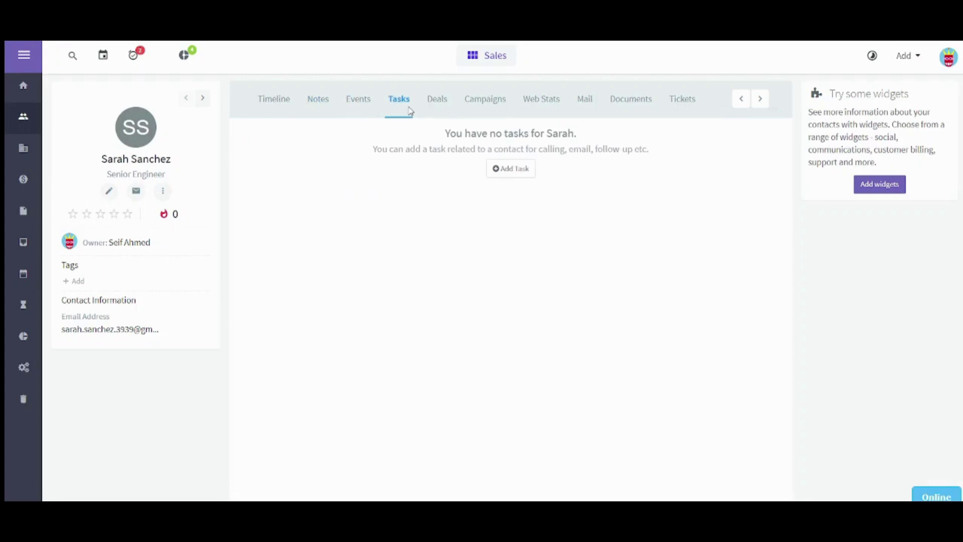
left_click(526, 174)
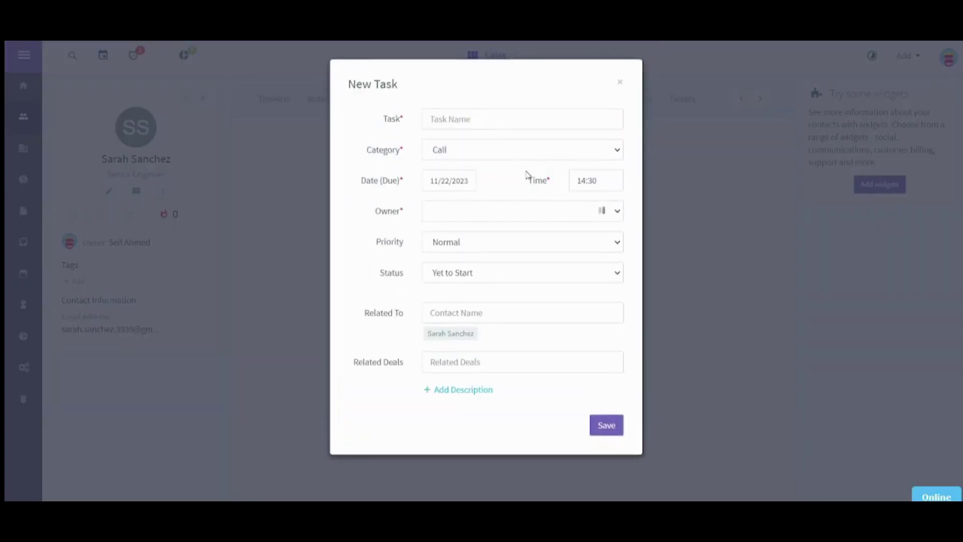
left_click(478, 116)
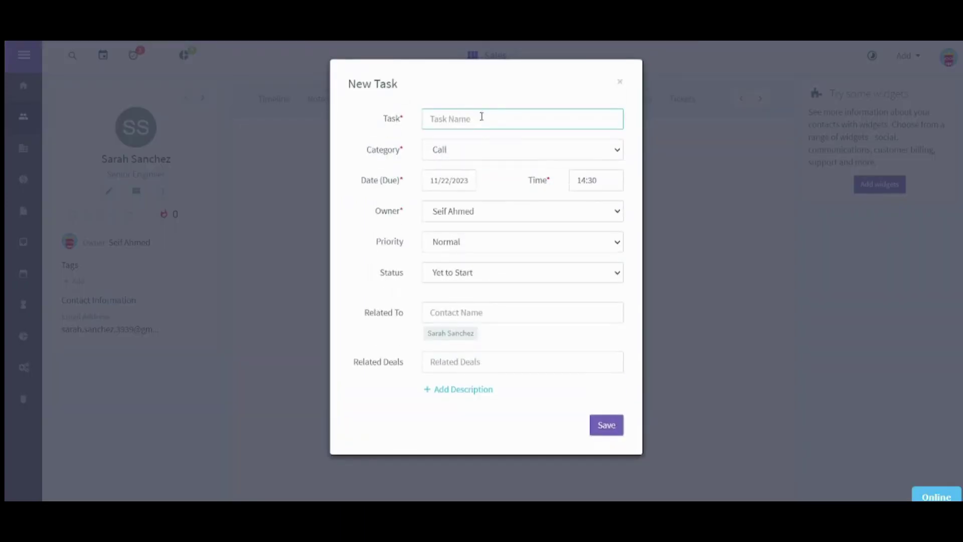
left_click(521, 153)
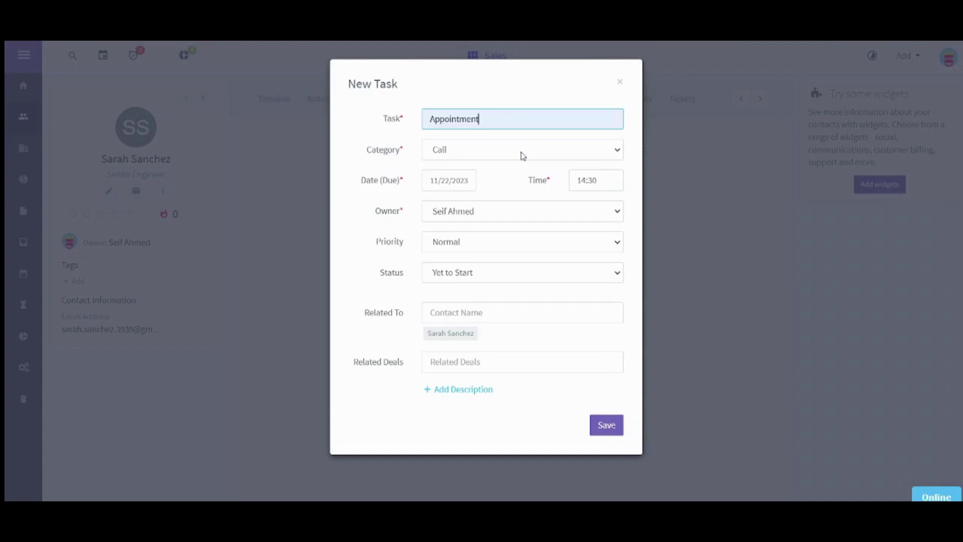
left_click(469, 151)
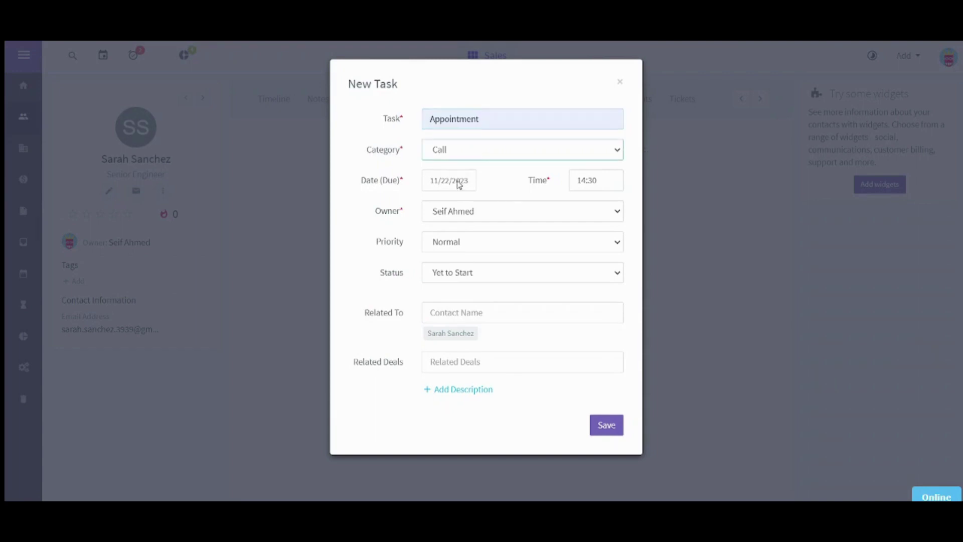
left_click(463, 205)
left_click(462, 238)
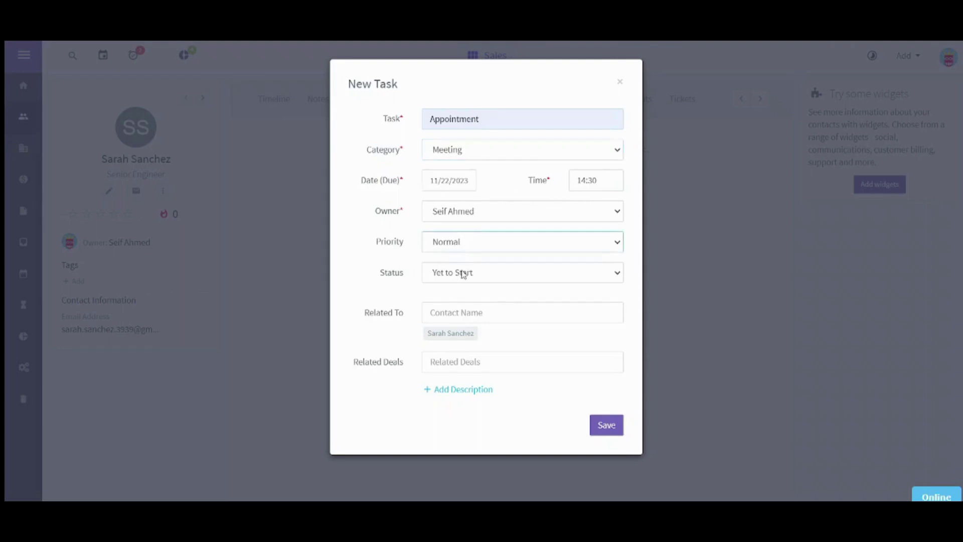
left_click(460, 262)
left_click(449, 280)
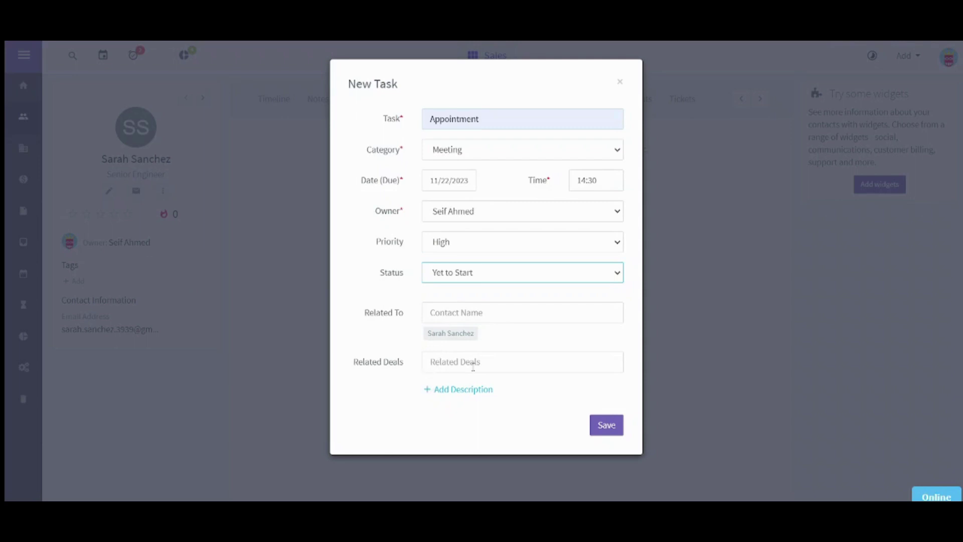
left_click(616, 426)
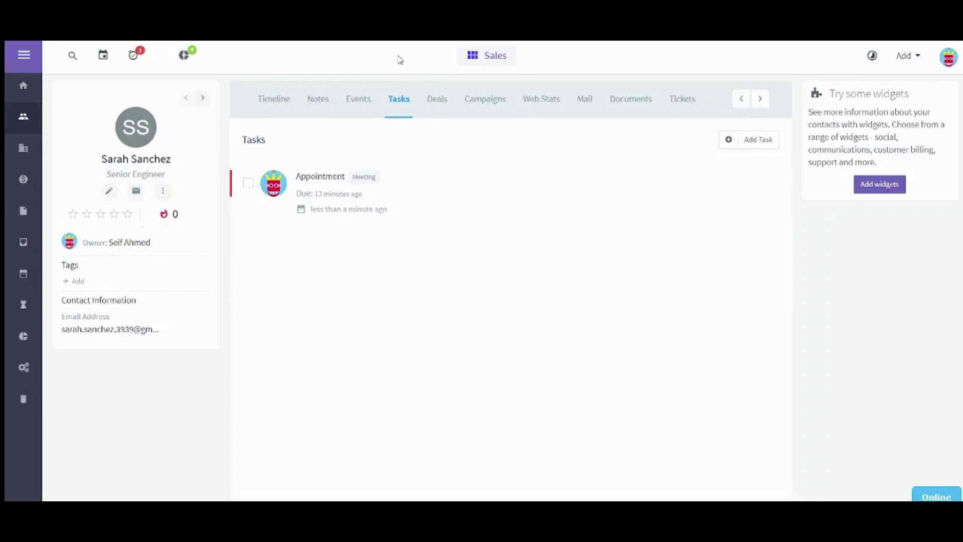
Start a deal named Contract with value 10000 and 50% probability.
left_click(427, 99)
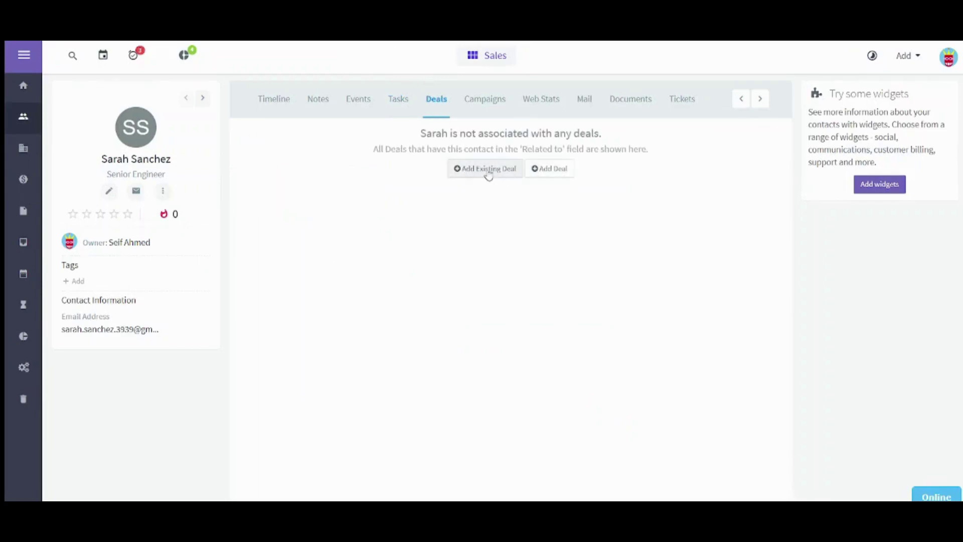
left_click(547, 170)
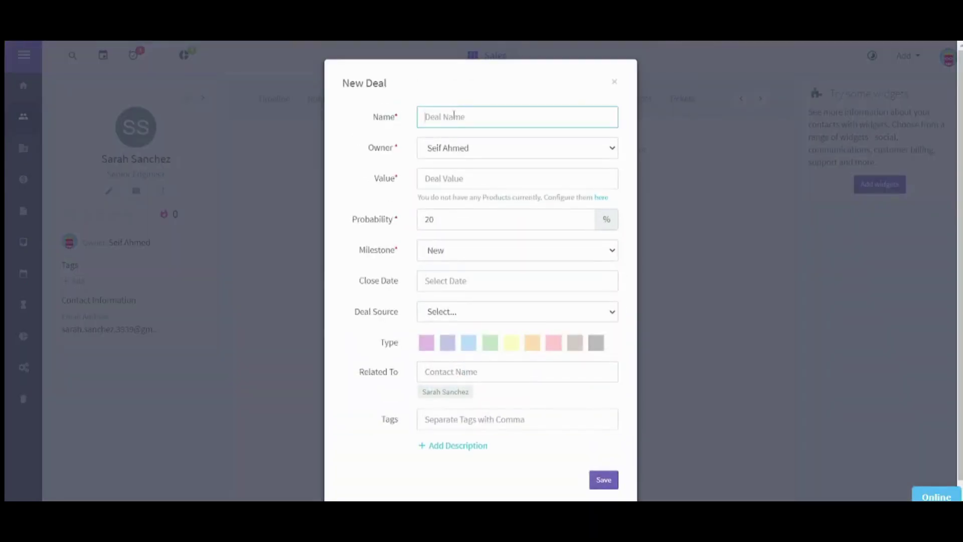
type("Conti")
left_click(470, 178)
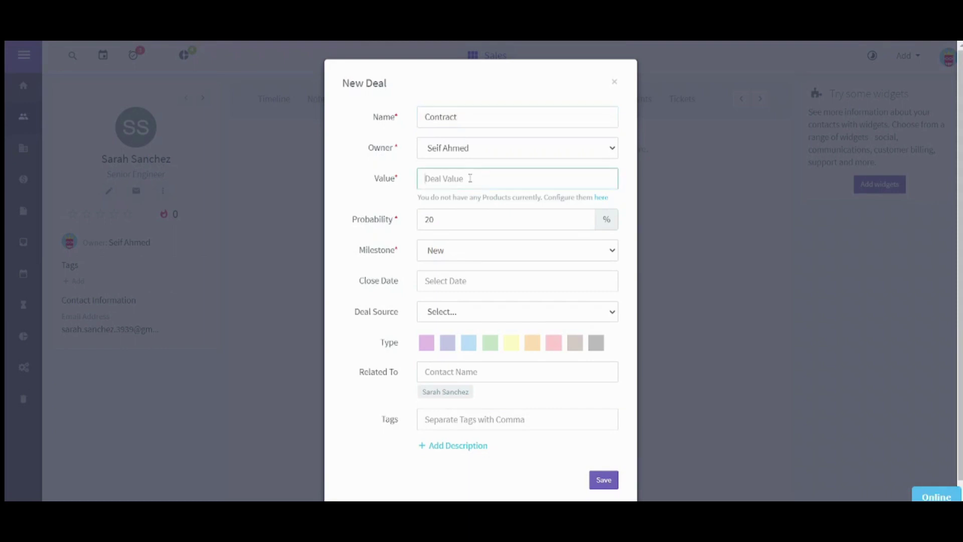
type("10000$")
left_click(470, 214)
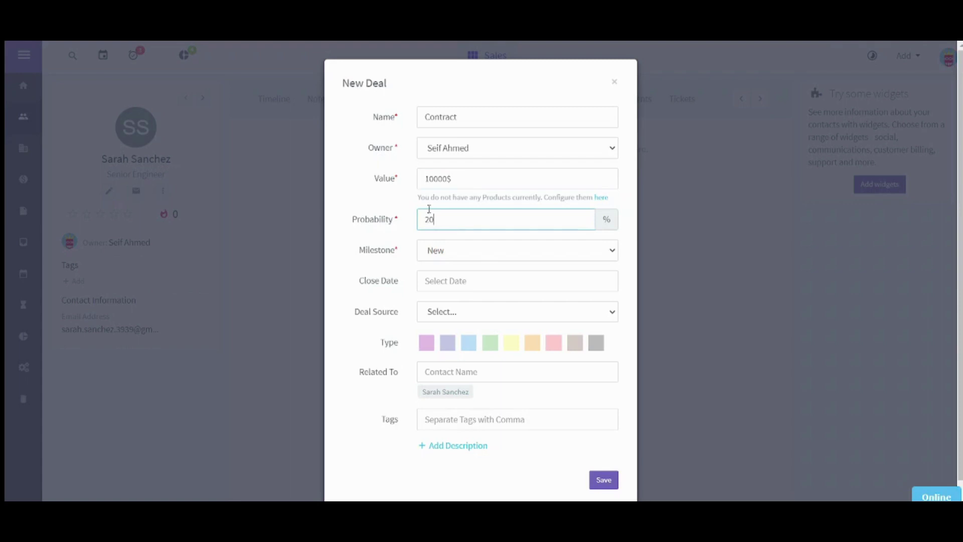
left_click_drag(428, 209, 407, 209)
key("BackSpace")
type("50")
Set milestone Proposal and close date 11/30/2023, fix the value, and save the deal.
left_click(495, 256)
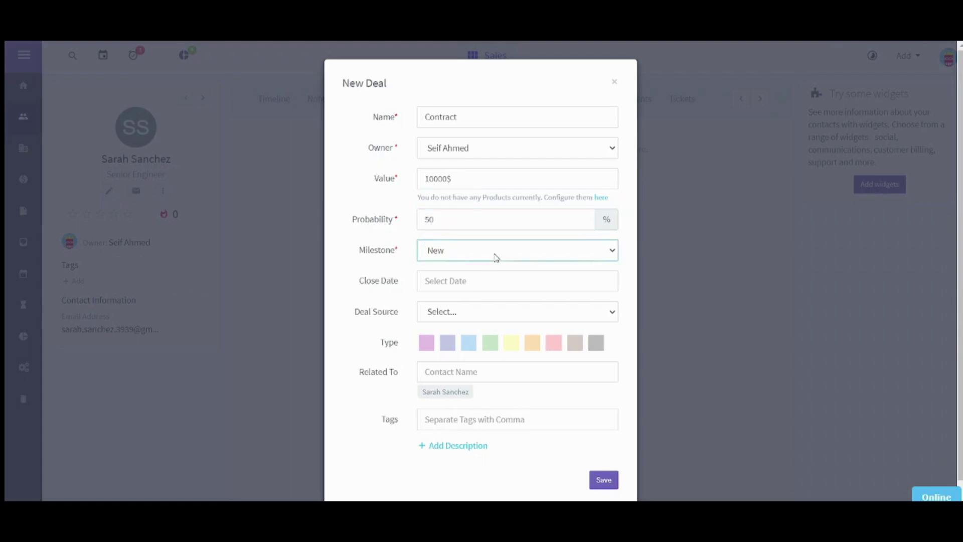
left_click(484, 304)
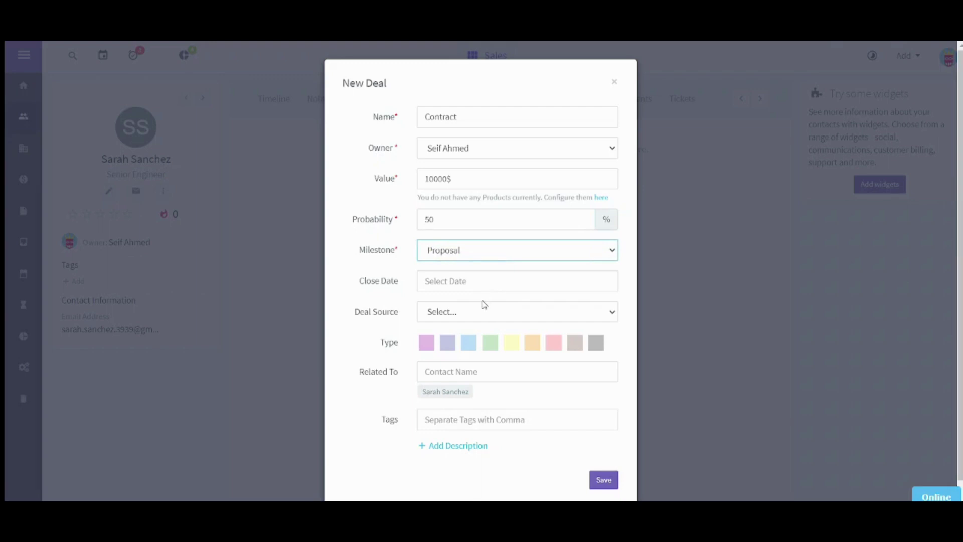
left_click(456, 283)
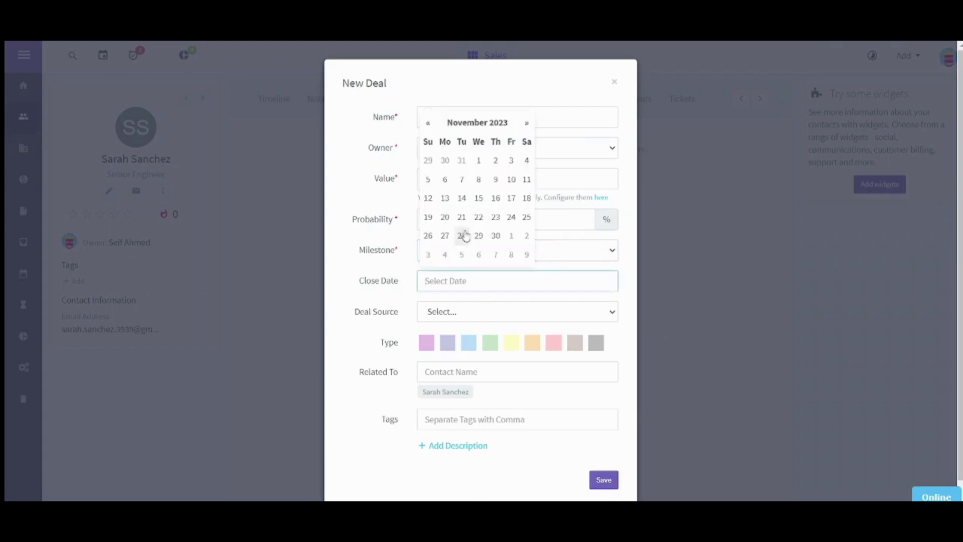
left_click(496, 236)
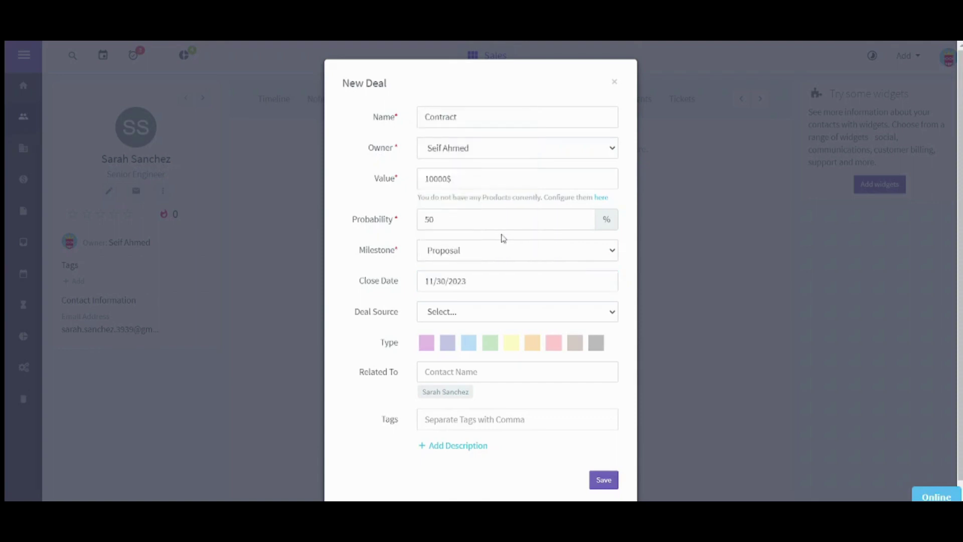
left_click(466, 320)
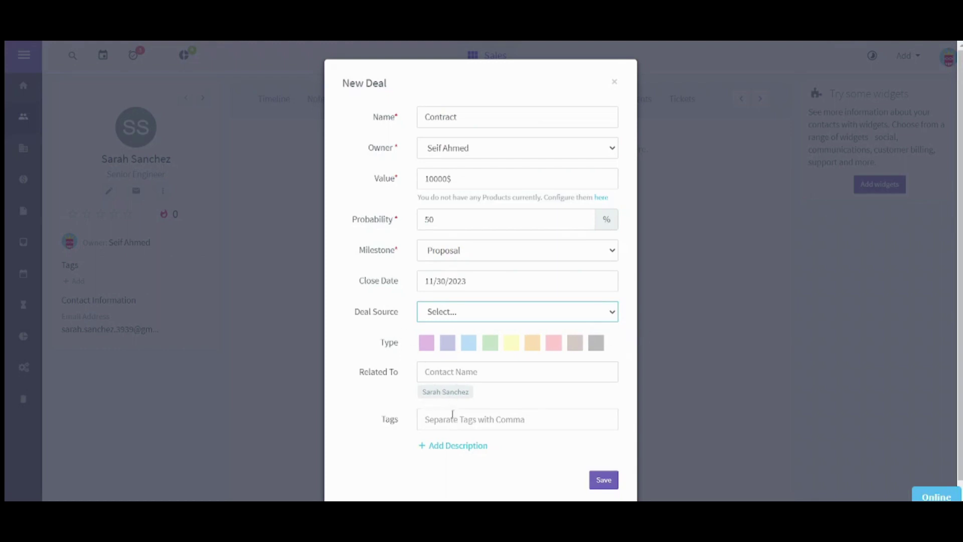
left_click(603, 480)
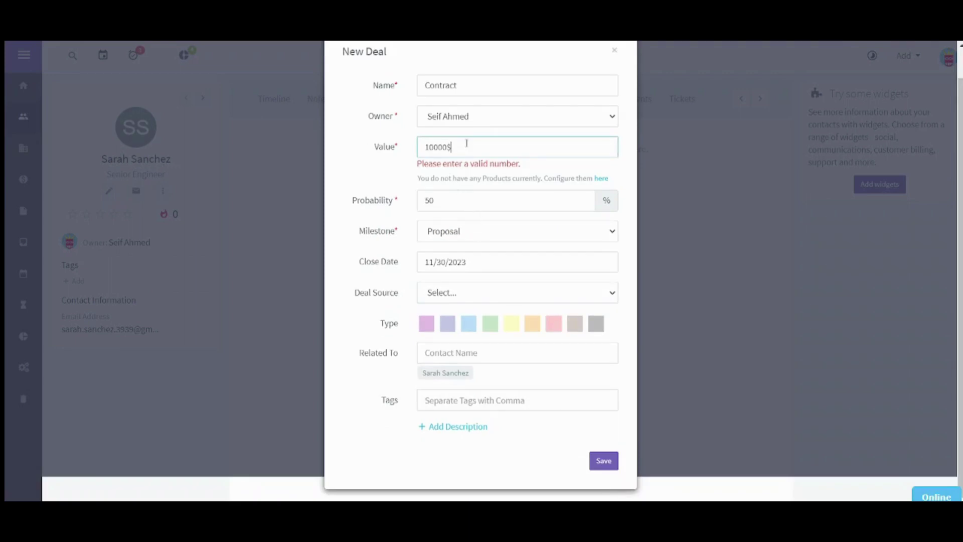
key("BackSpace")
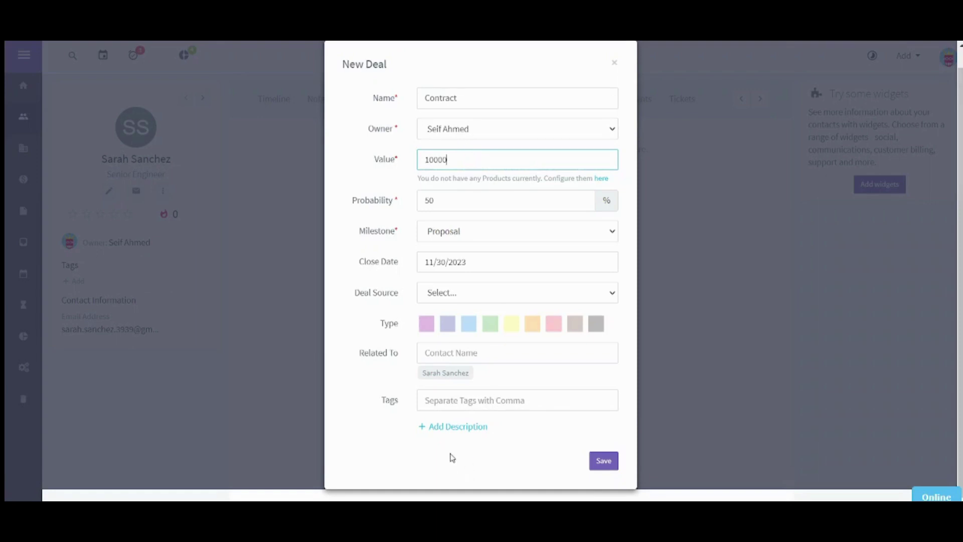
left_click(406, 457)
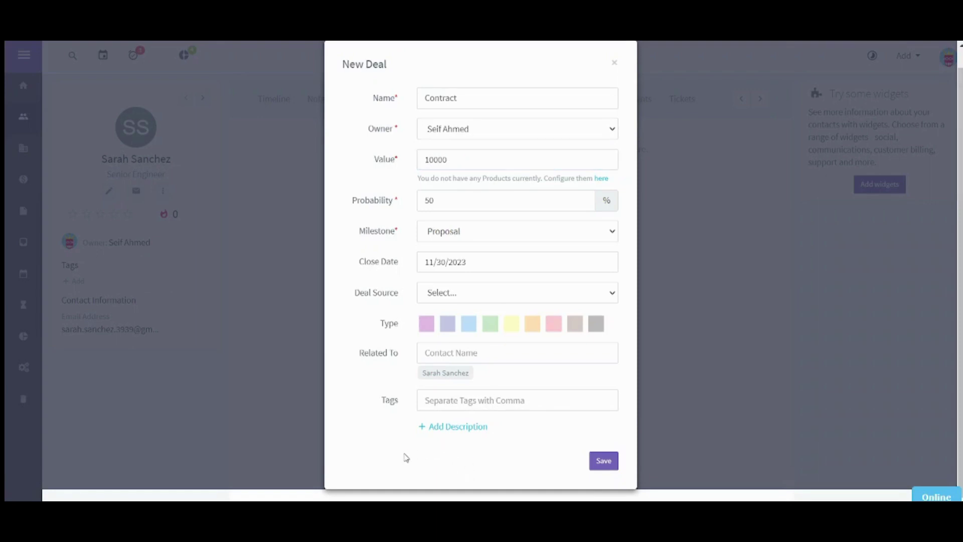
left_click(605, 461)
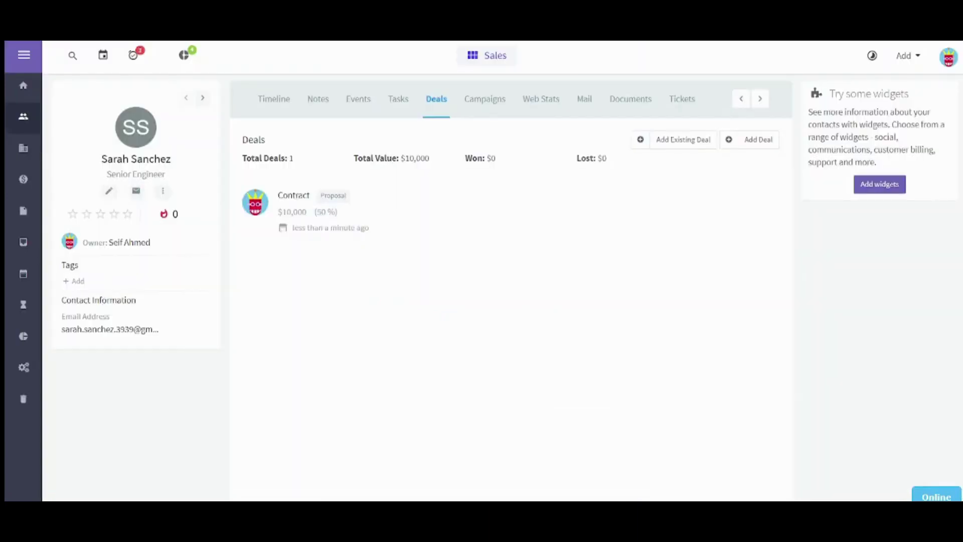
Edit the Appointment task to relate it to the Contract deal and update it.
left_click(394, 106)
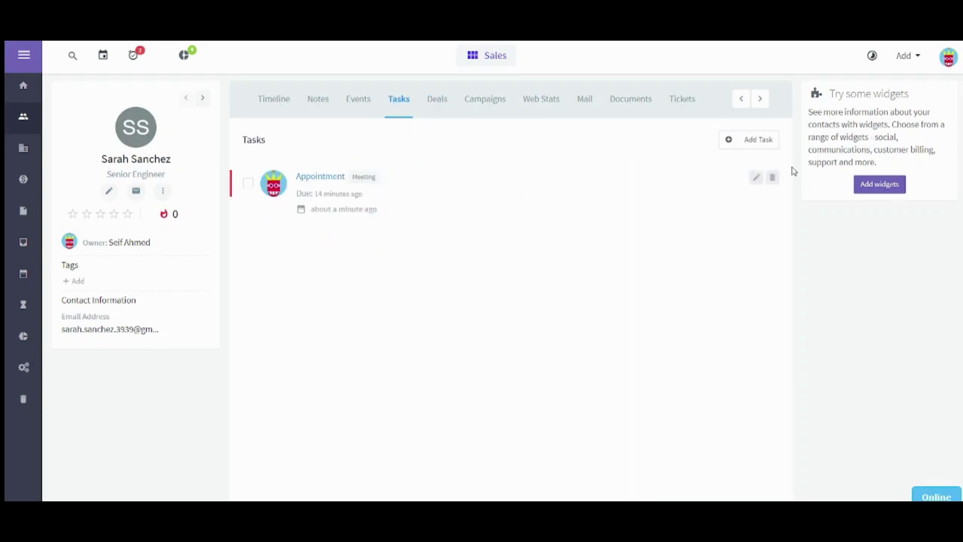
left_click(756, 181)
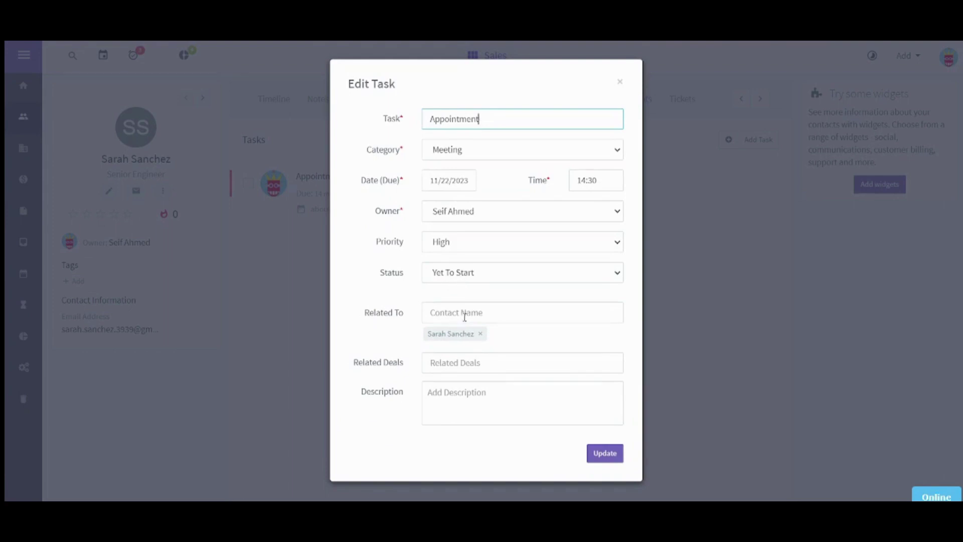
left_click(466, 363)
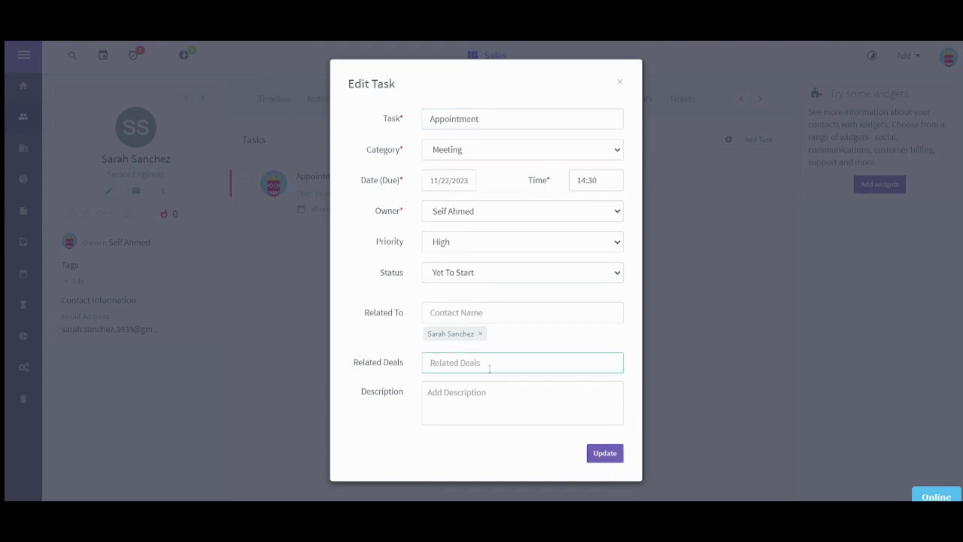
type("Contract")
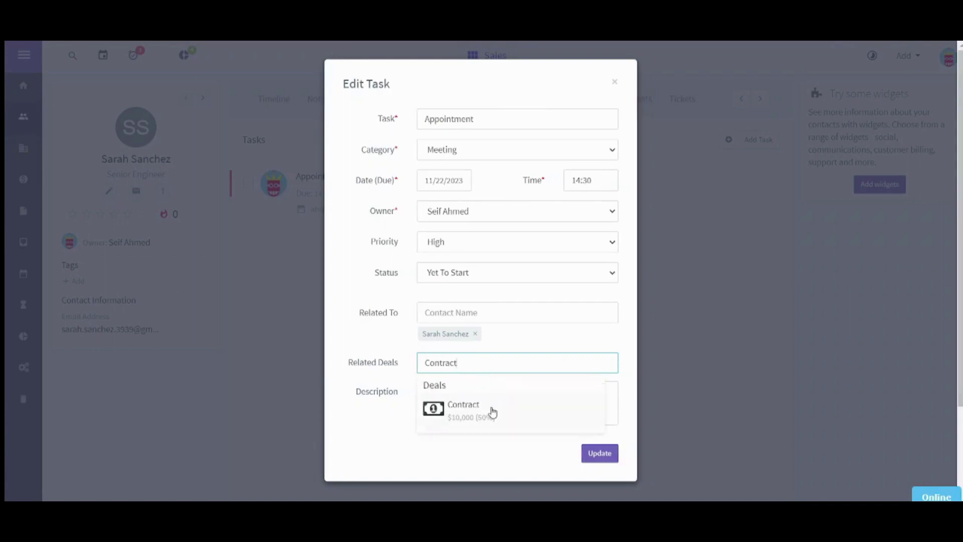
left_click(493, 408)
left_click(599, 473)
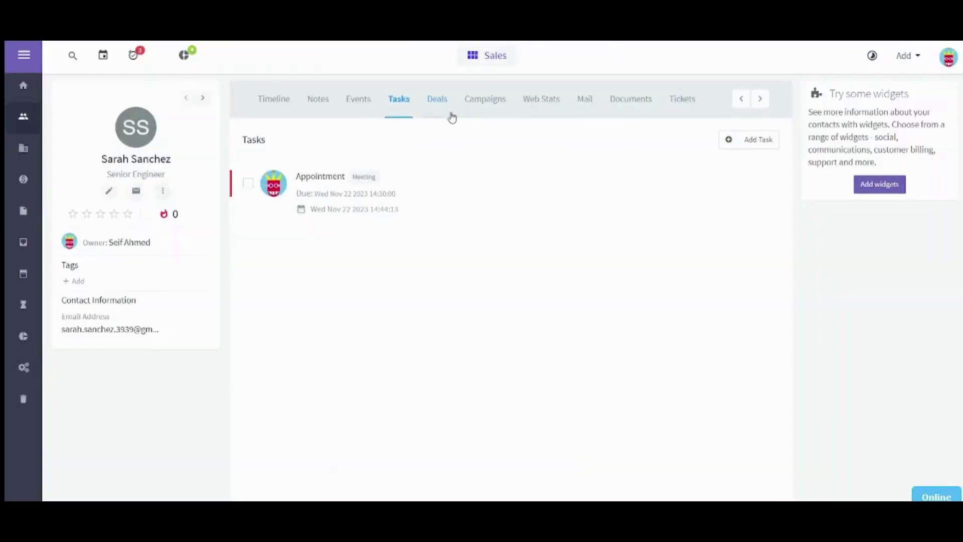
Review the contact's Campaigns, Web Stats, Mail, Documents and Tickets sections in turn.
left_click(487, 96)
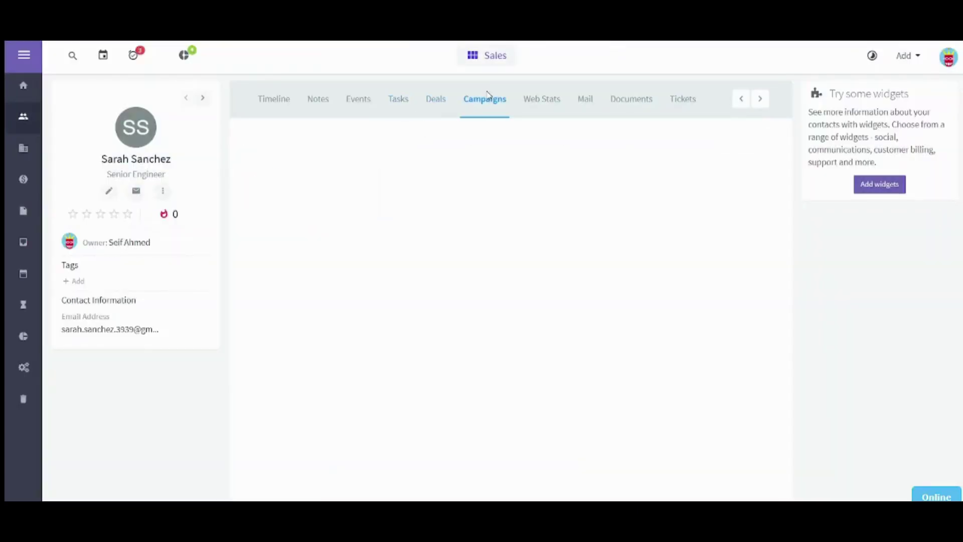
left_click(544, 105)
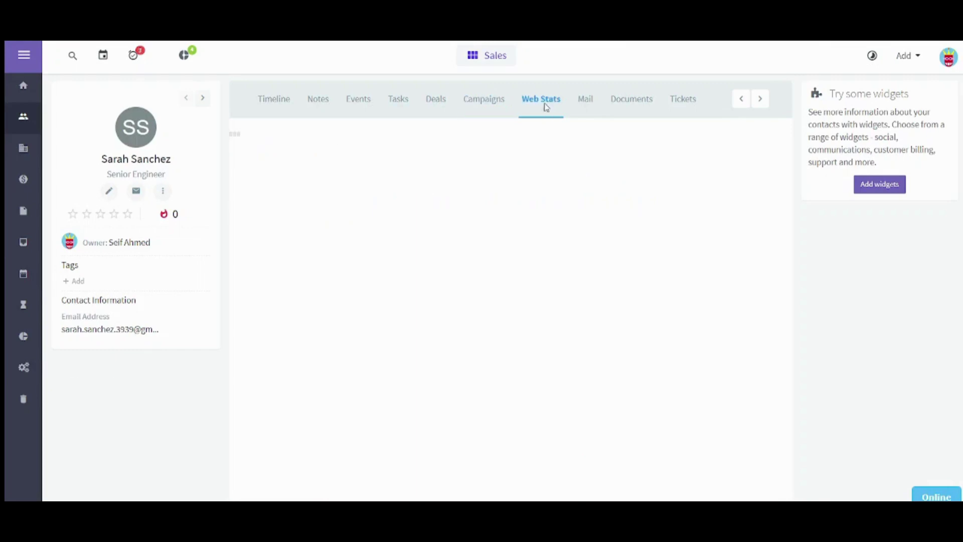
left_click(589, 106)
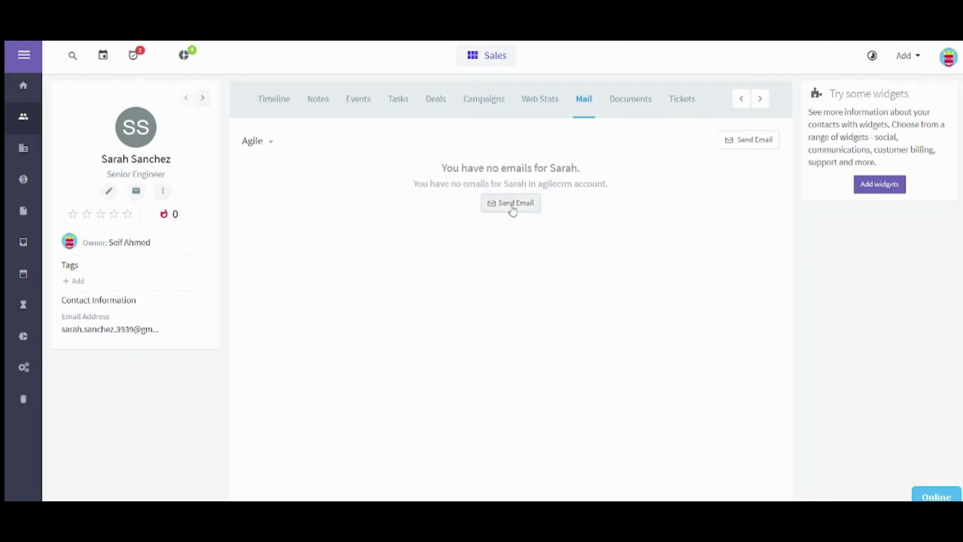
left_click(634, 104)
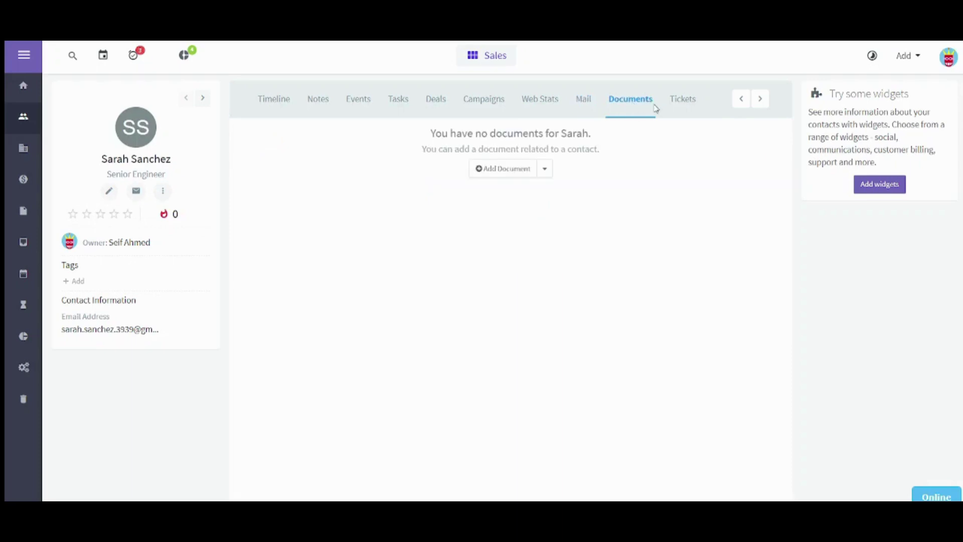
left_click(669, 107)
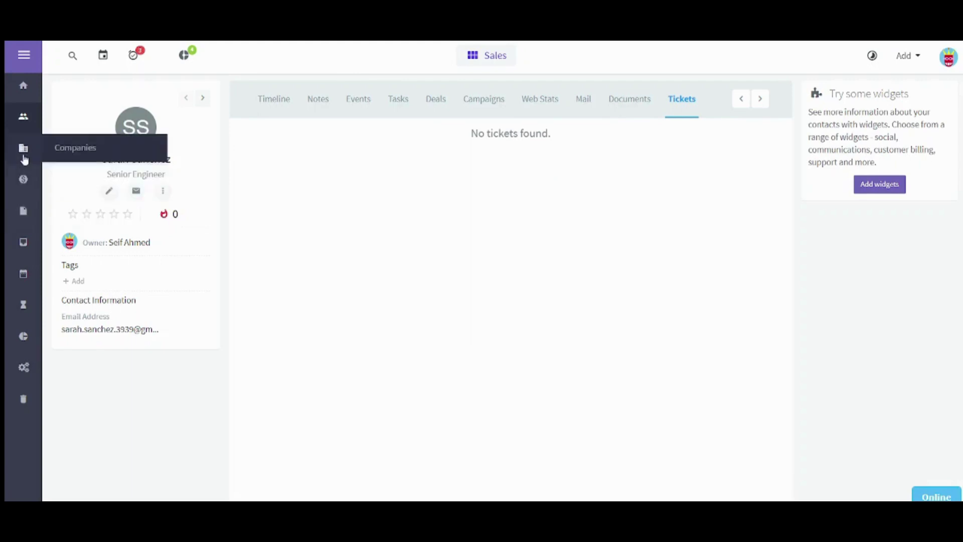
Create and save a company named Bapetco from the Companies list.
left_click(24, 151)
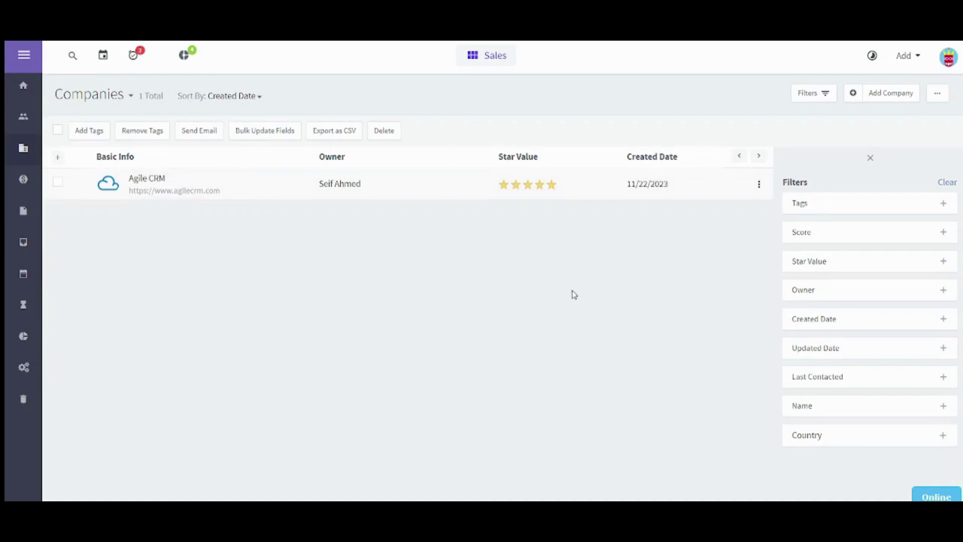
left_click(892, 94)
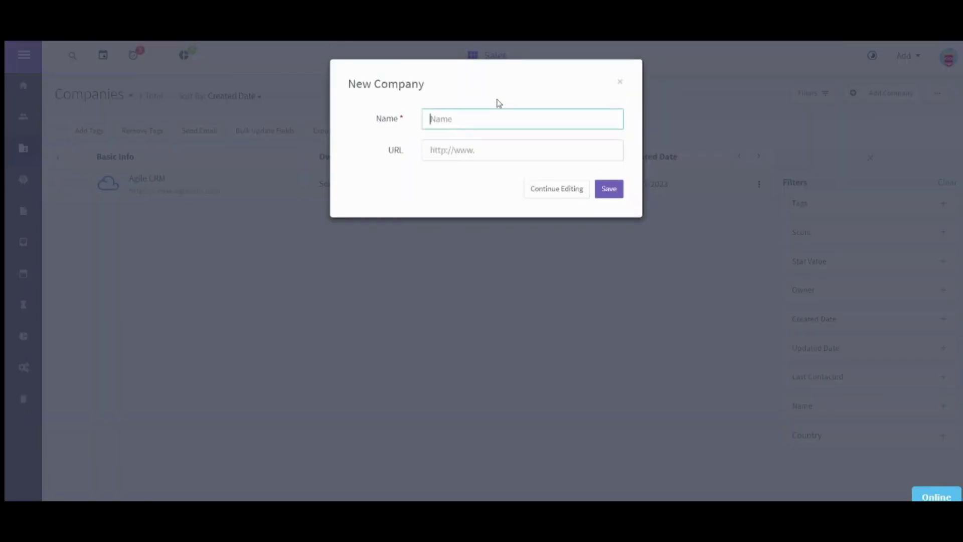
type("Bapetco")
double_click(494, 129)
left_click(491, 147)
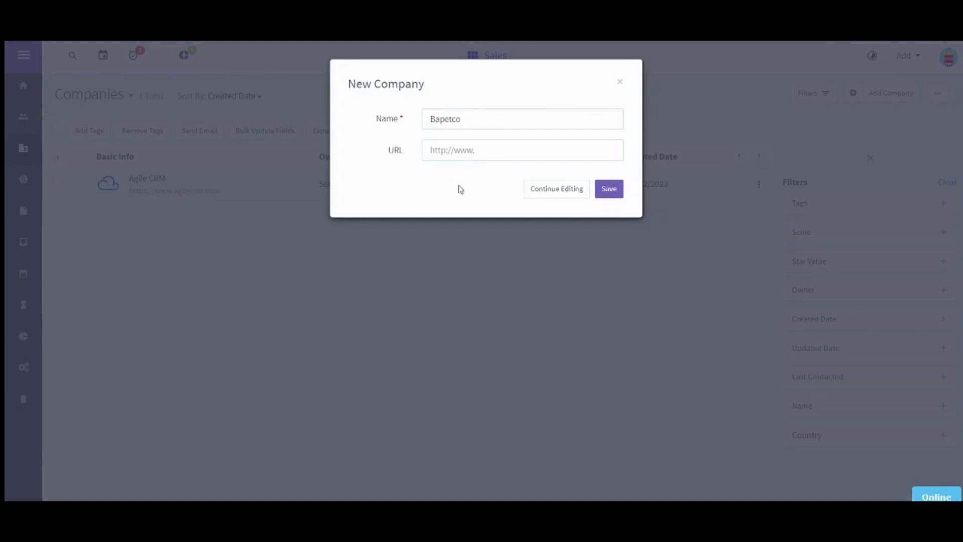
left_click(618, 195)
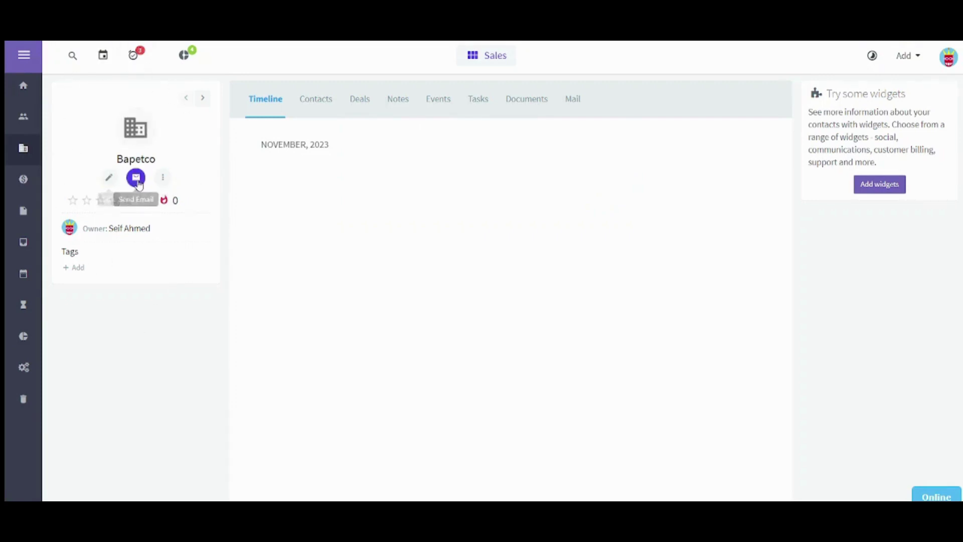
Add the previously created contact to Bapetco's Contacts as an existing contact and save.
left_click(162, 178)
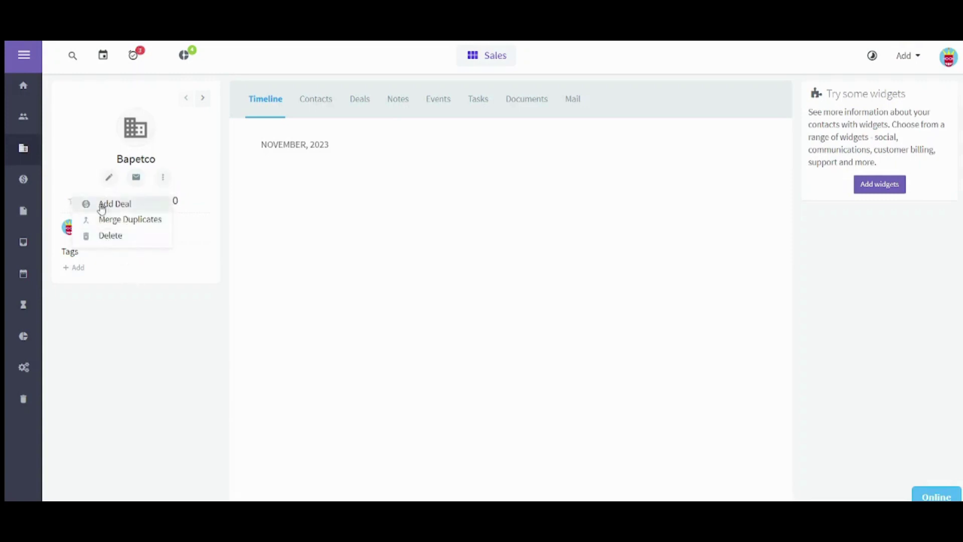
left_click(115, 319)
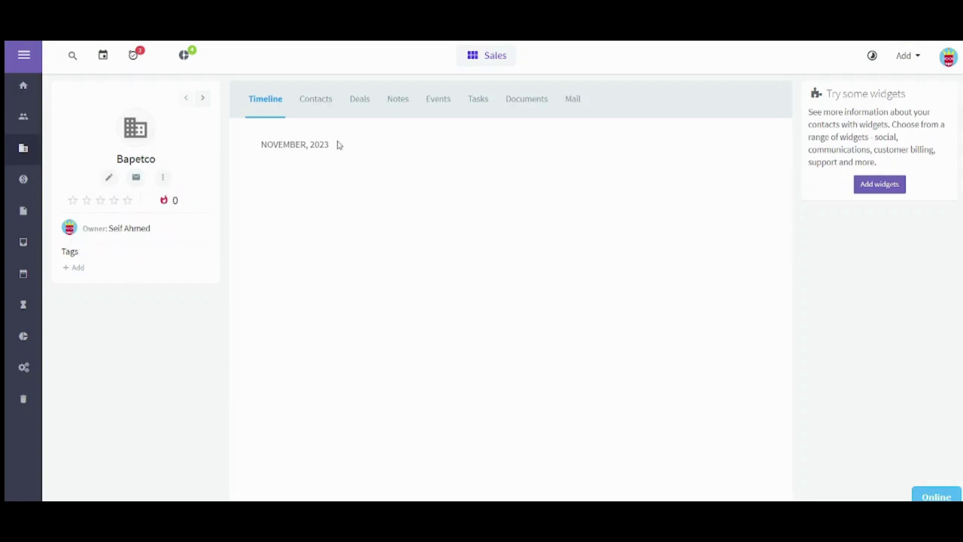
left_click(320, 102)
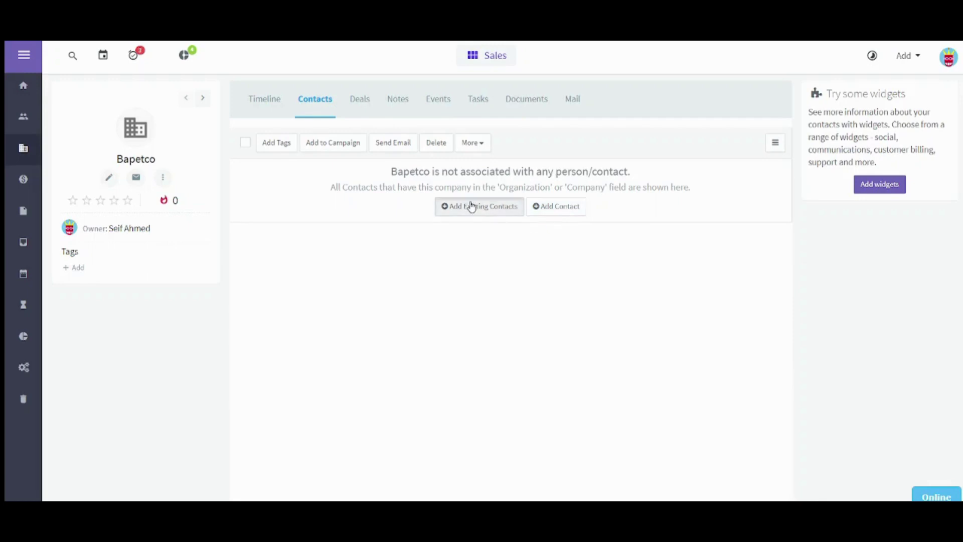
left_click(470, 205)
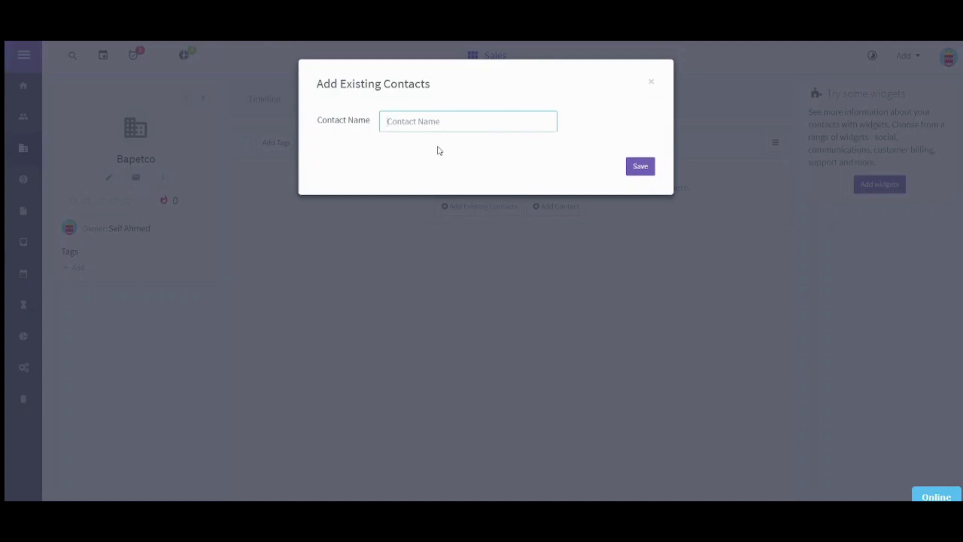
type("Sara")
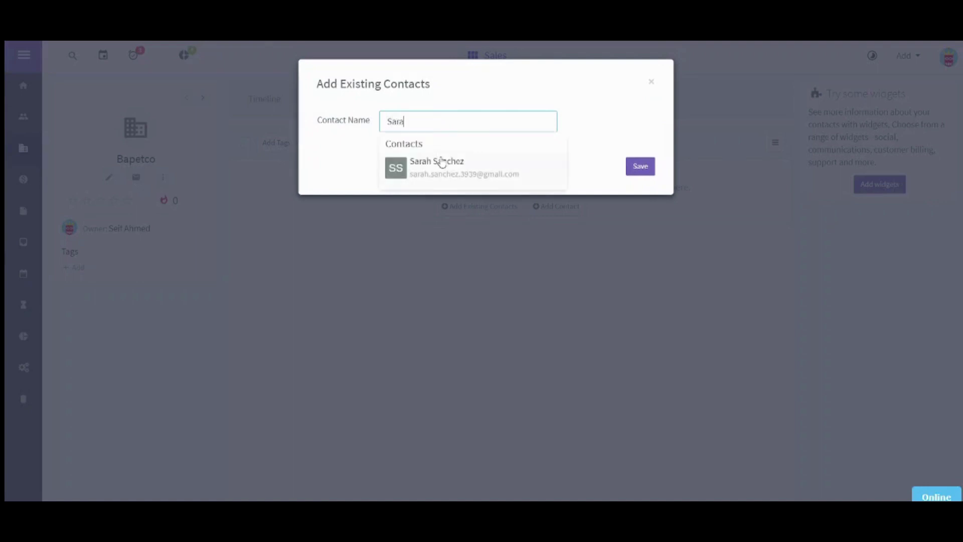
left_click(441, 161)
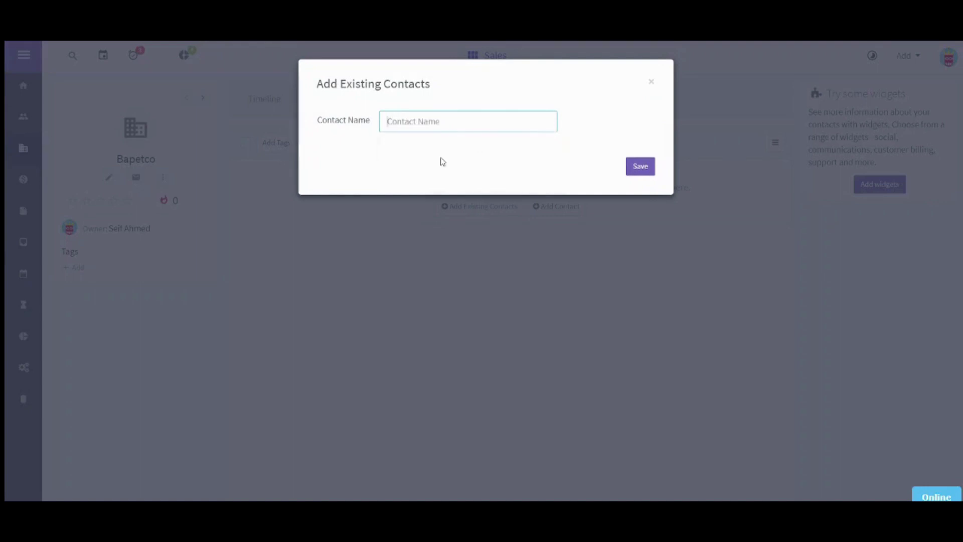
left_click(639, 176)
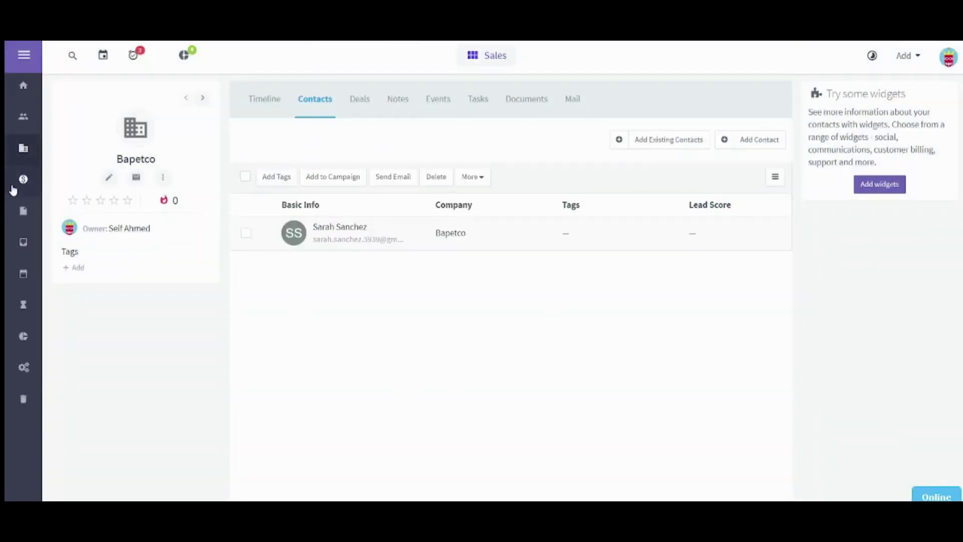
Show the Deals pipeline and try dragging the $10,000 Contract deal, leaving it in Proposal.
left_click(23, 181)
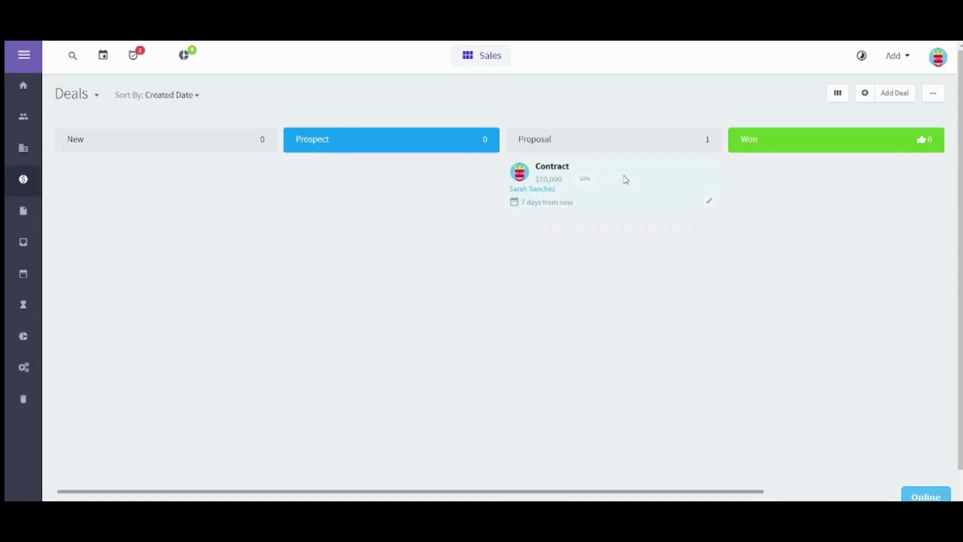
left_click_drag(626, 180, 412, 178)
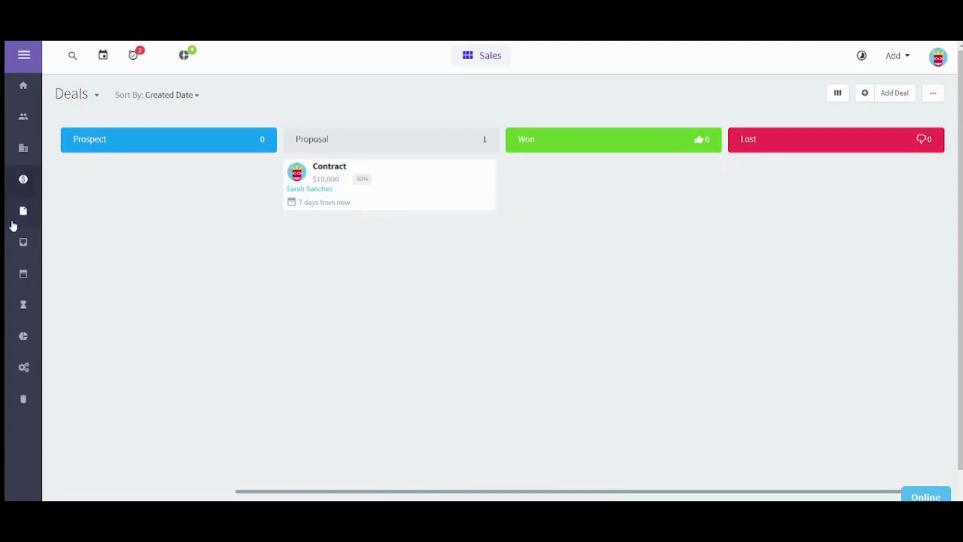
Start composing an email, then switch to the Online Calendar and dismiss its welcome notice.
left_click(22, 245)
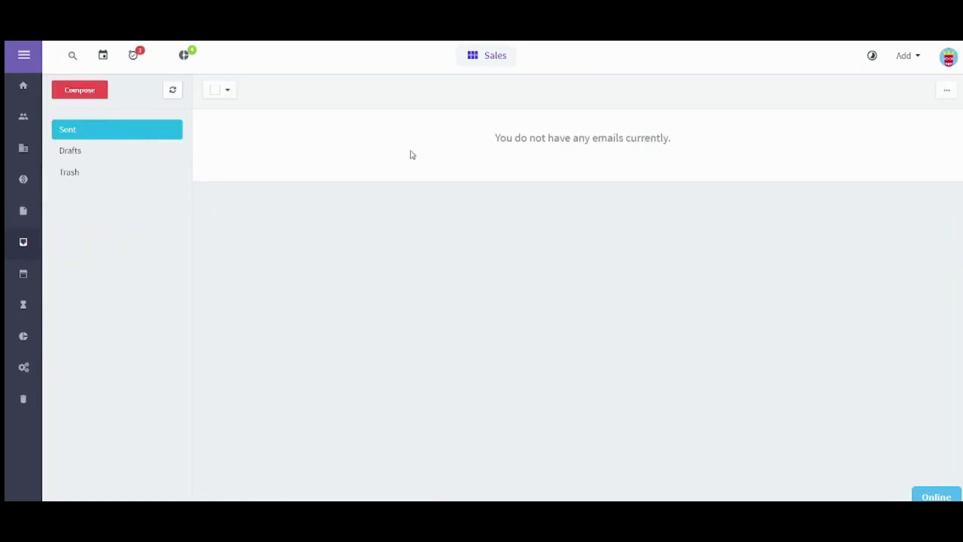
left_click(87, 91)
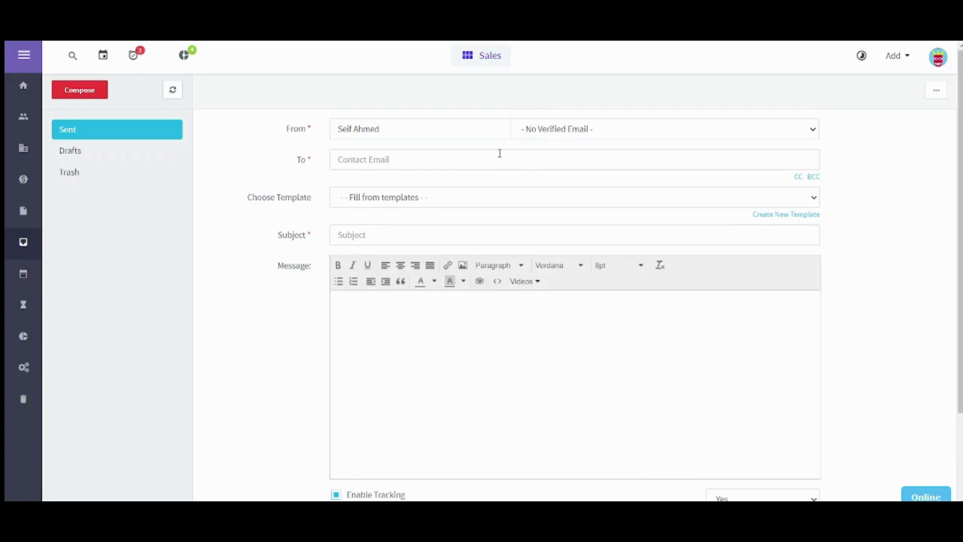
left_click(434, 358)
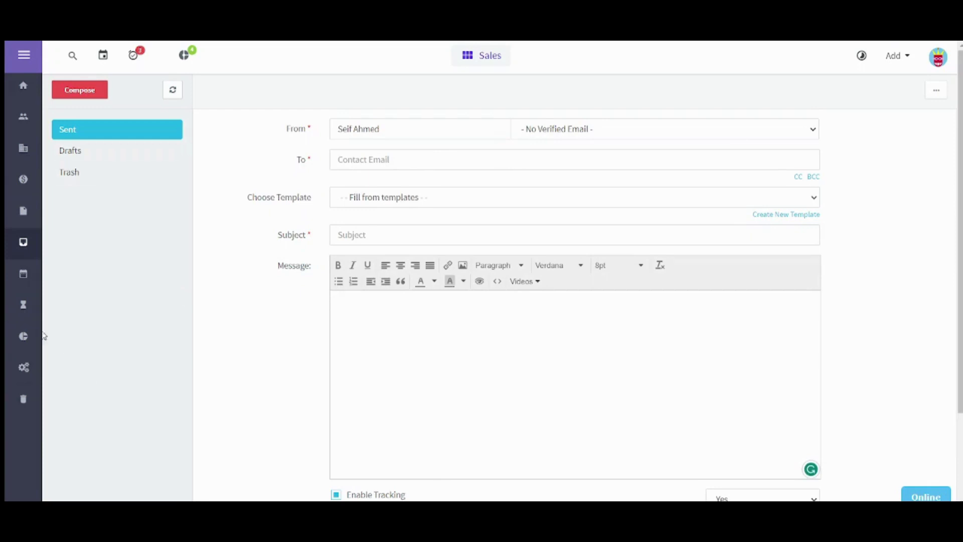
left_click(24, 277)
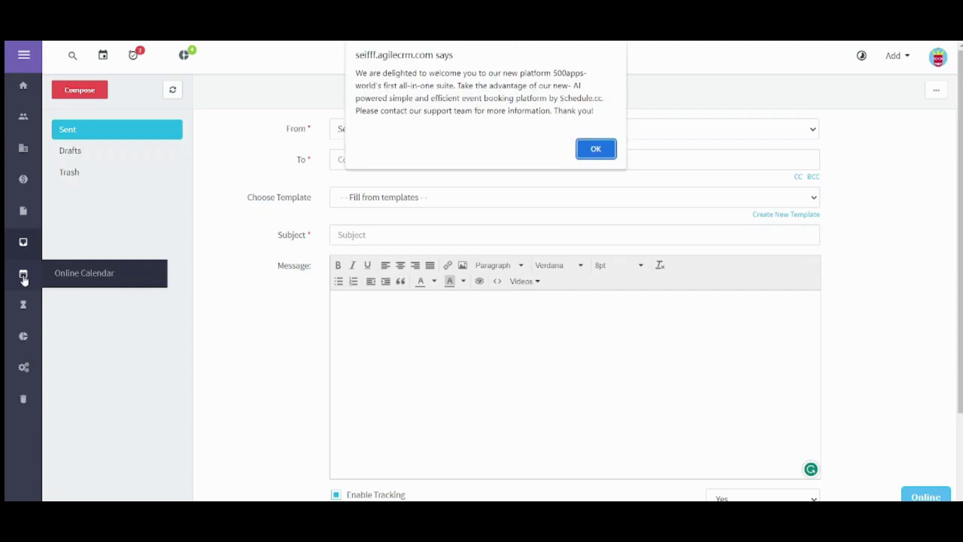
left_click(597, 150)
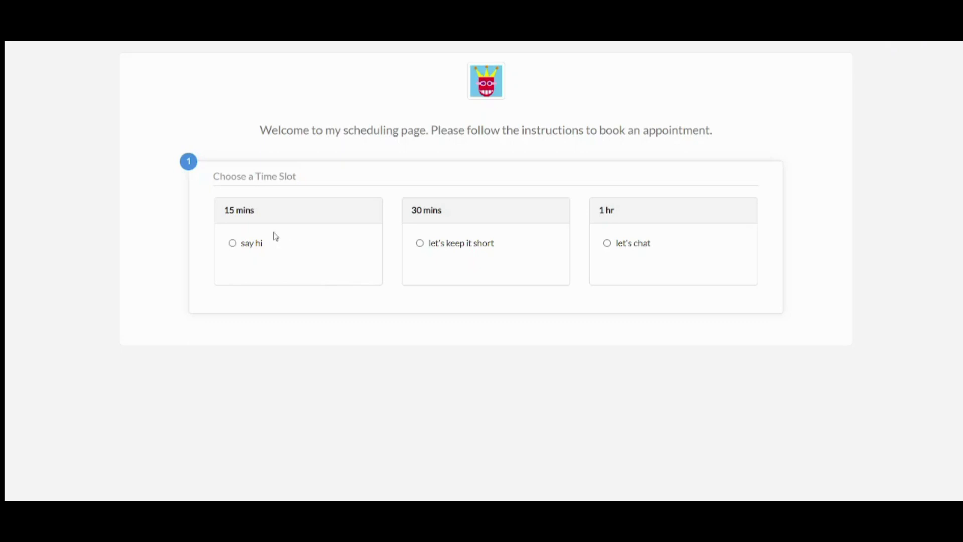
Choose the 15-minute 'say hi' meeting and pick Thursday, November 23 as the date.
left_click(245, 251)
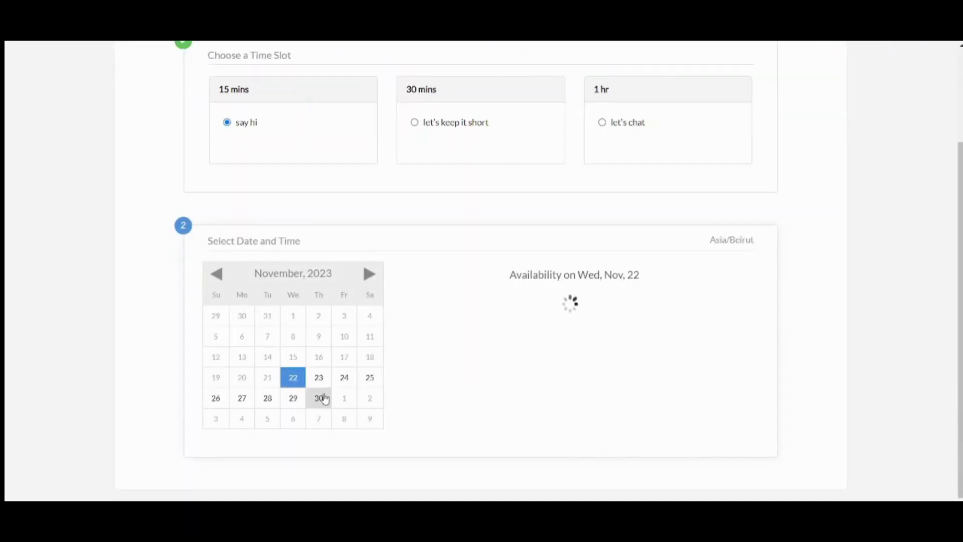
left_click(324, 381)
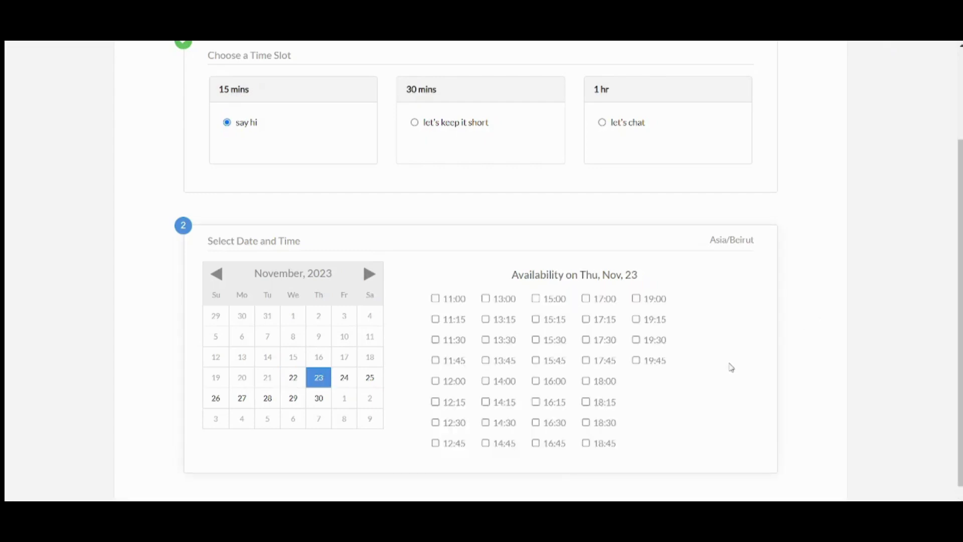
Select the 17:45 time slot for the appointment.
left_click(437, 300)
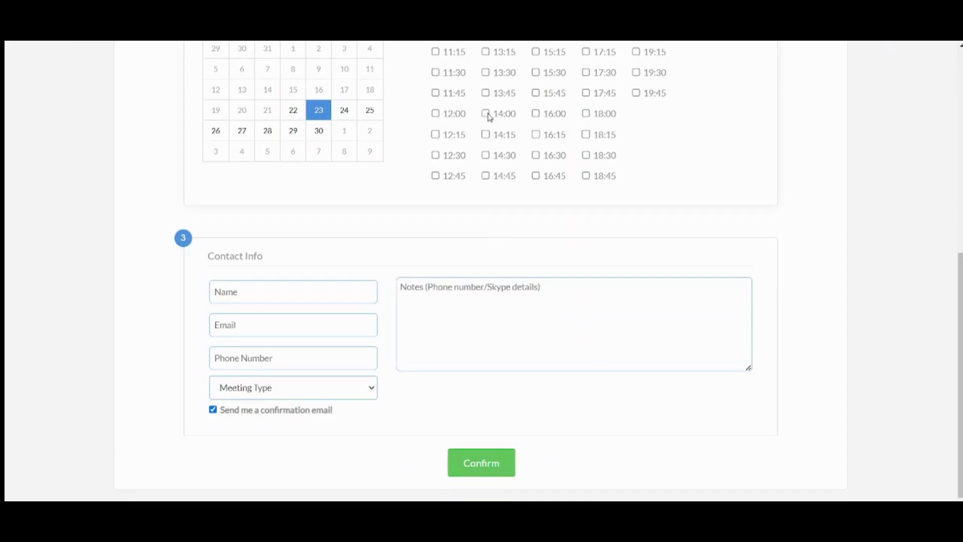
left_click(488, 114)
left_click(537, 73)
left_click(586, 94)
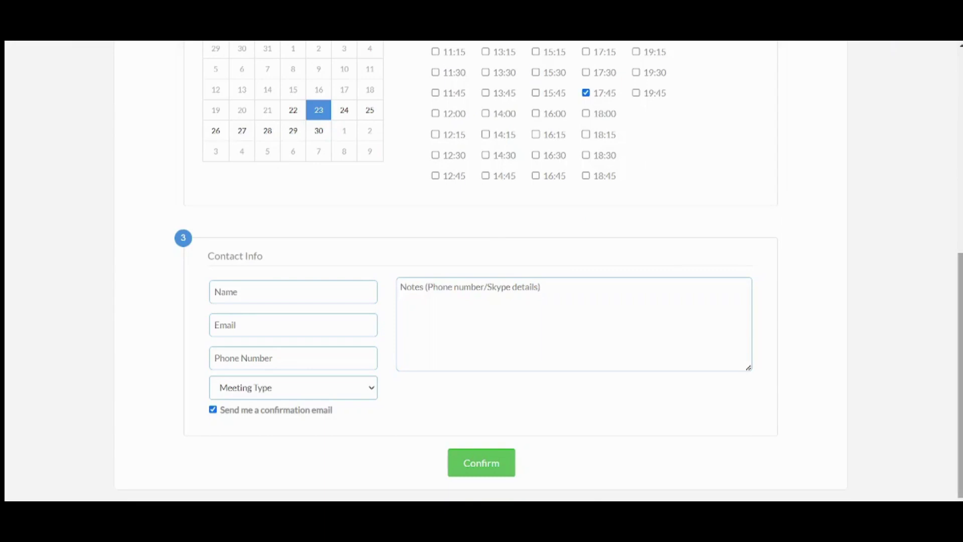
scroll(589, 99, "up", 2)
scroll(612, 200, "down", 1)
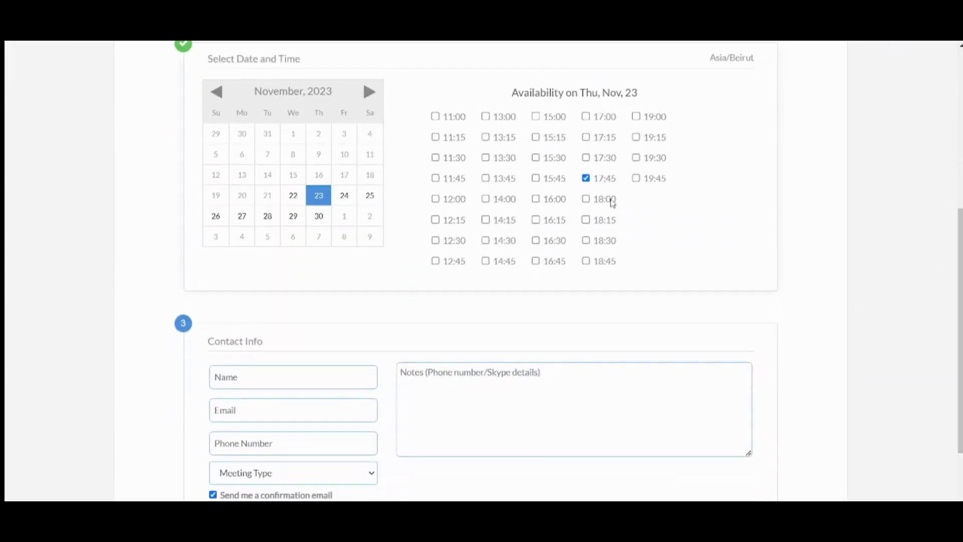
scroll(482, 270, "down", 3)
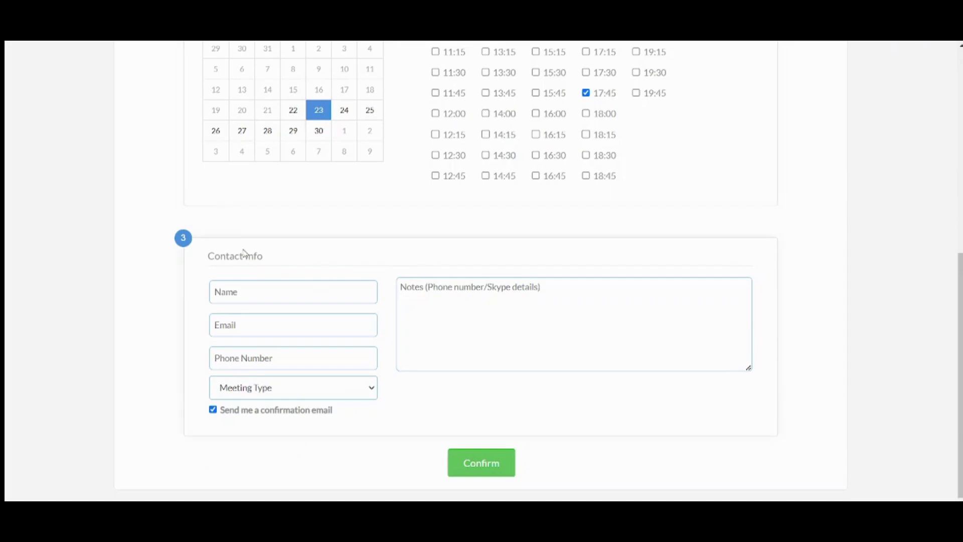
Fill in the contact's name and e-mail, set meeting type In Person, and disable confirmation email.
left_click(246, 291)
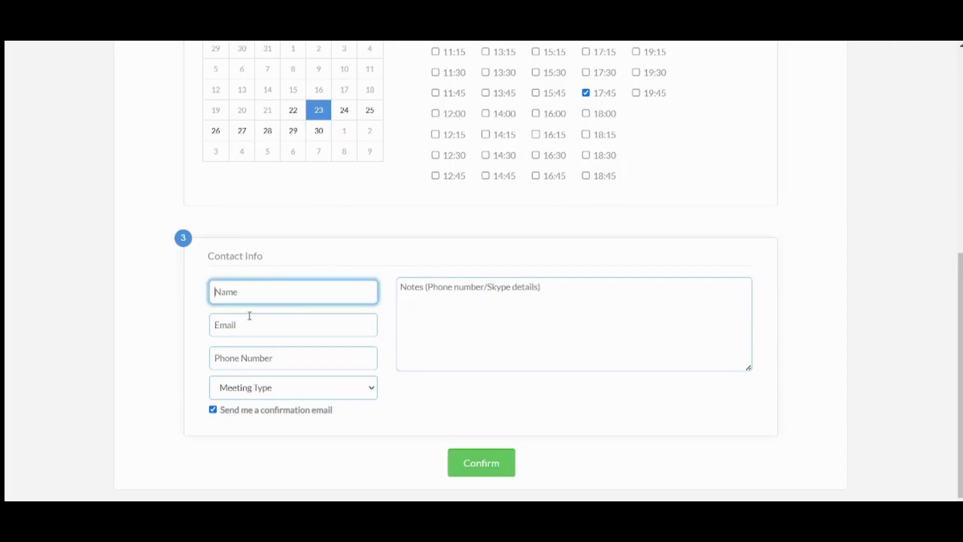
type("Sarah")
left_click(288, 318)
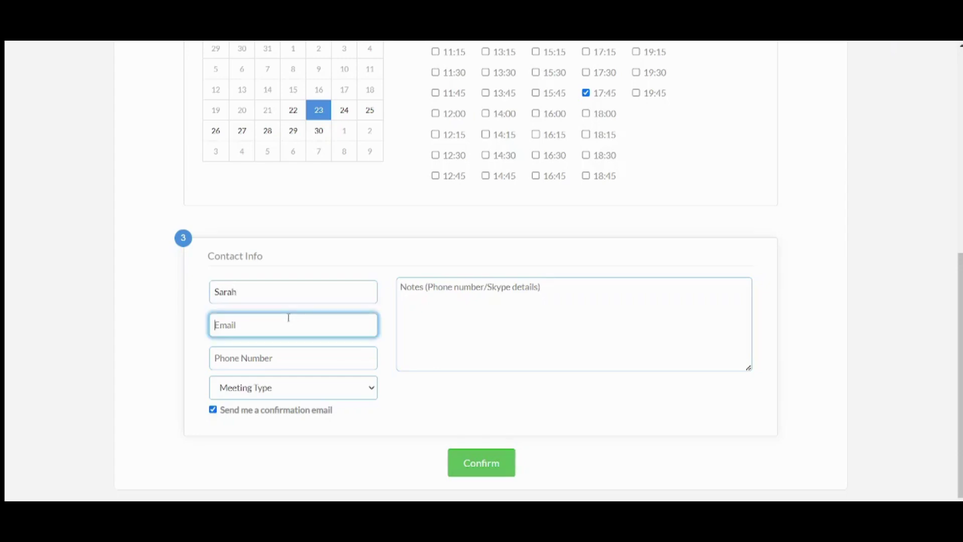
key("ctrl+v")
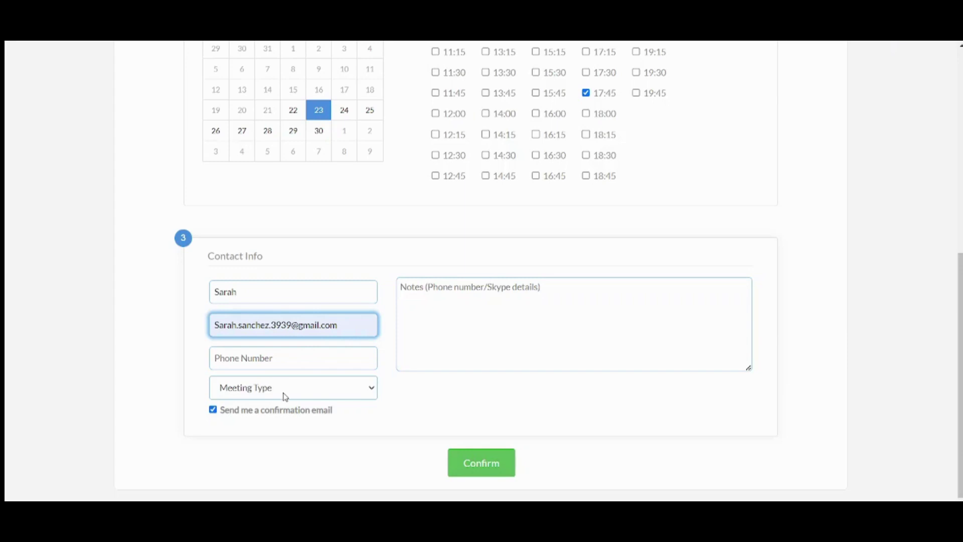
left_click(282, 390)
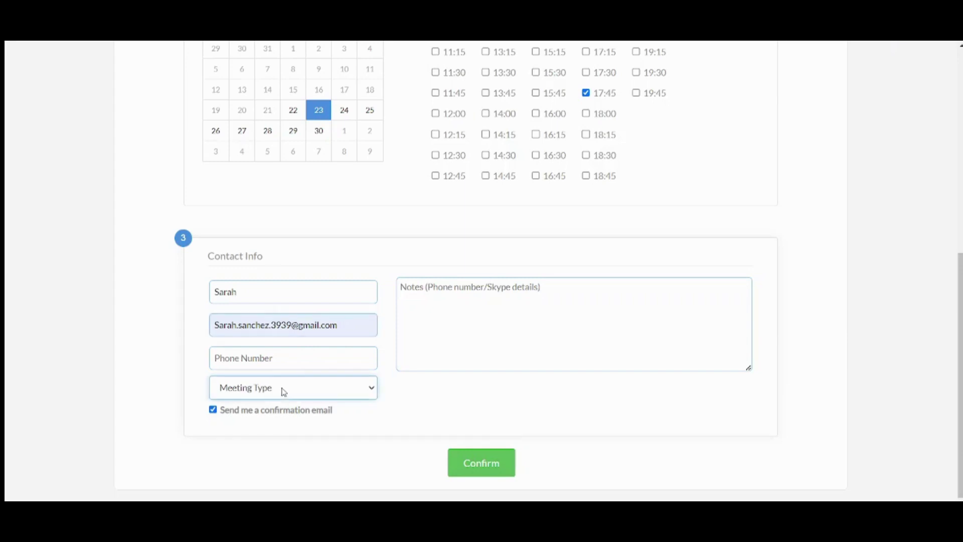
left_click(264, 424)
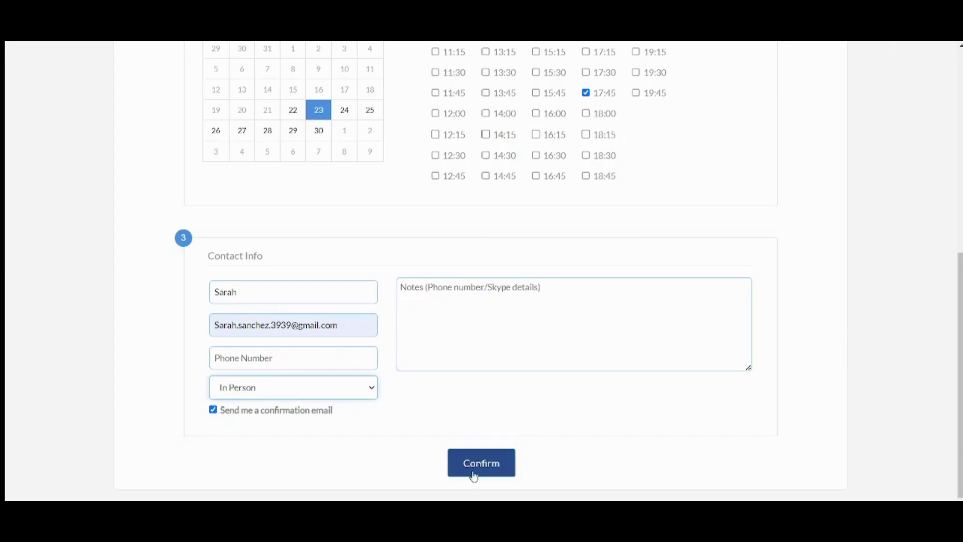
left_click(303, 411)
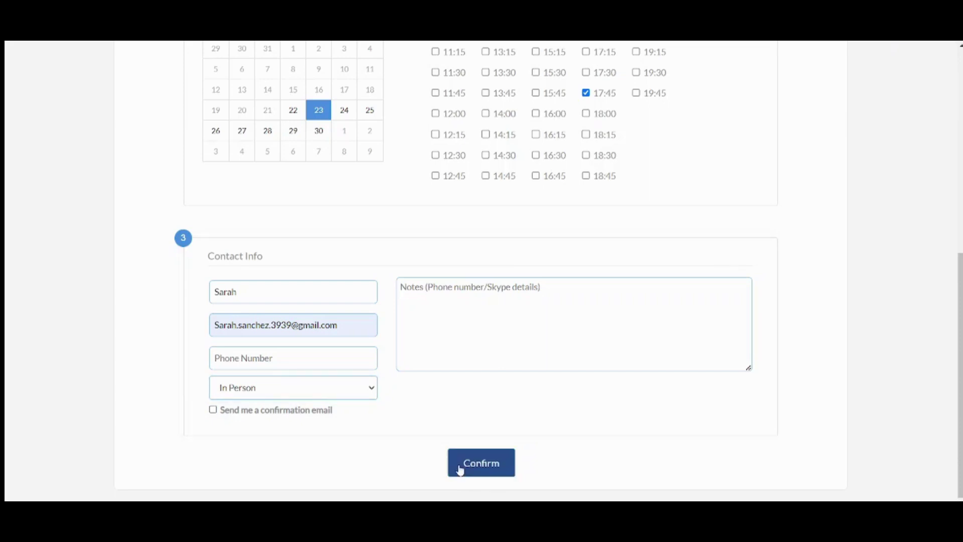
Add the required contact phone number and confirm the booking.
left_click(466, 470)
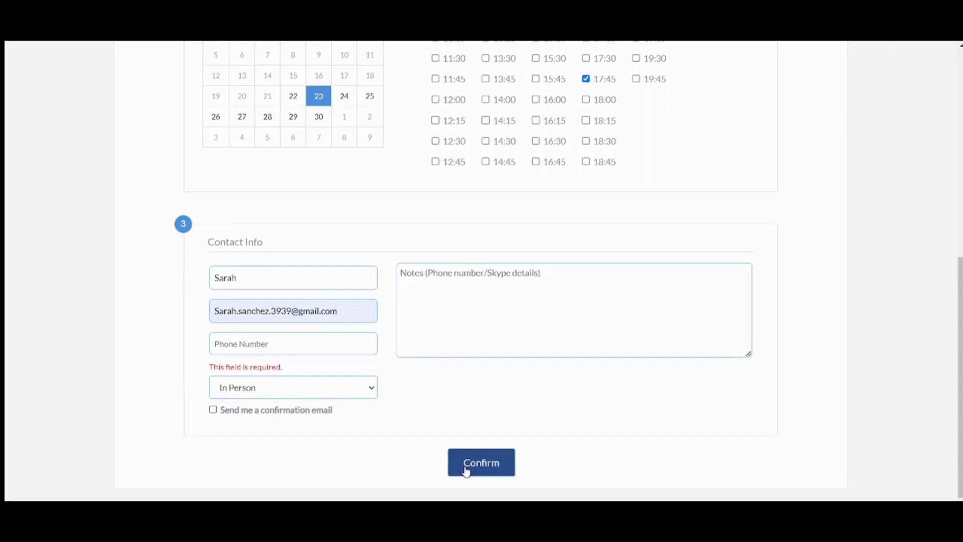
left_click(245, 350)
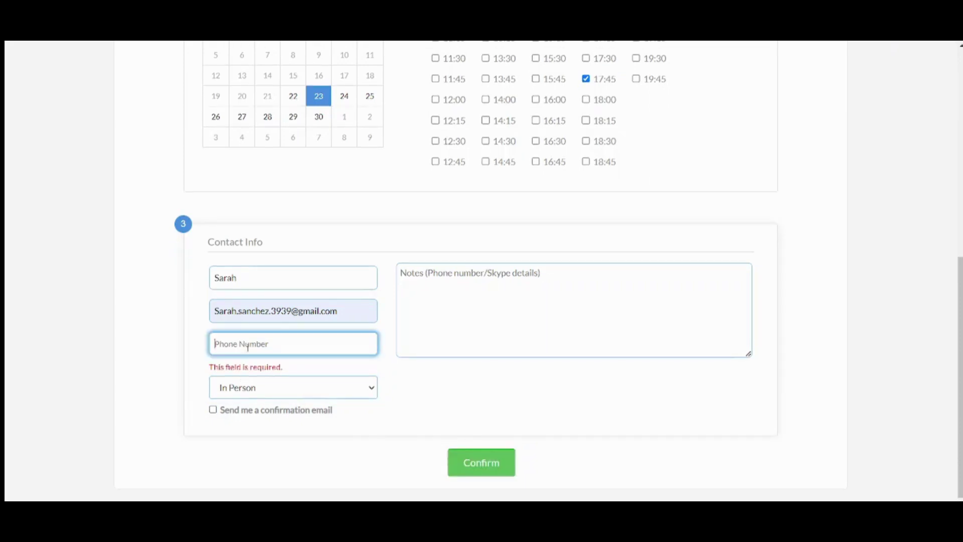
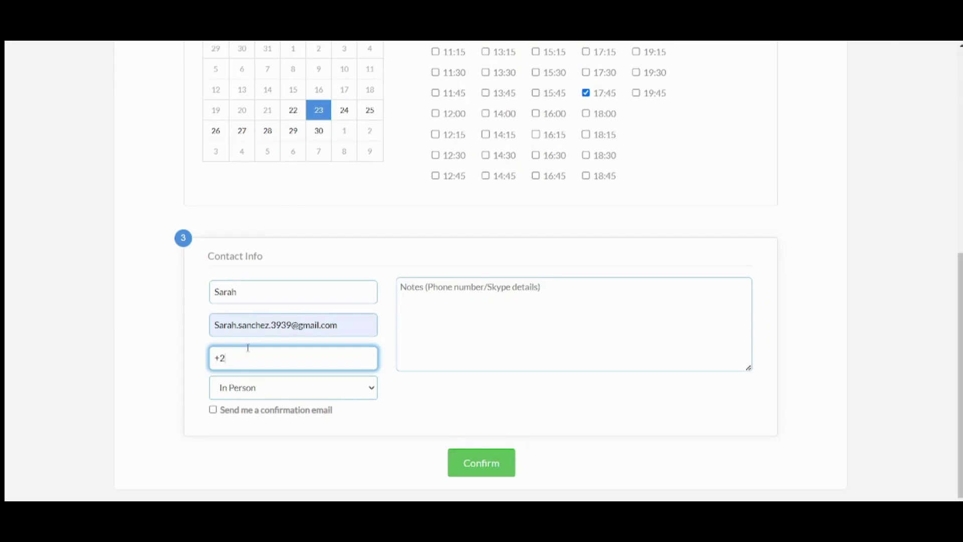
left_click(509, 471)
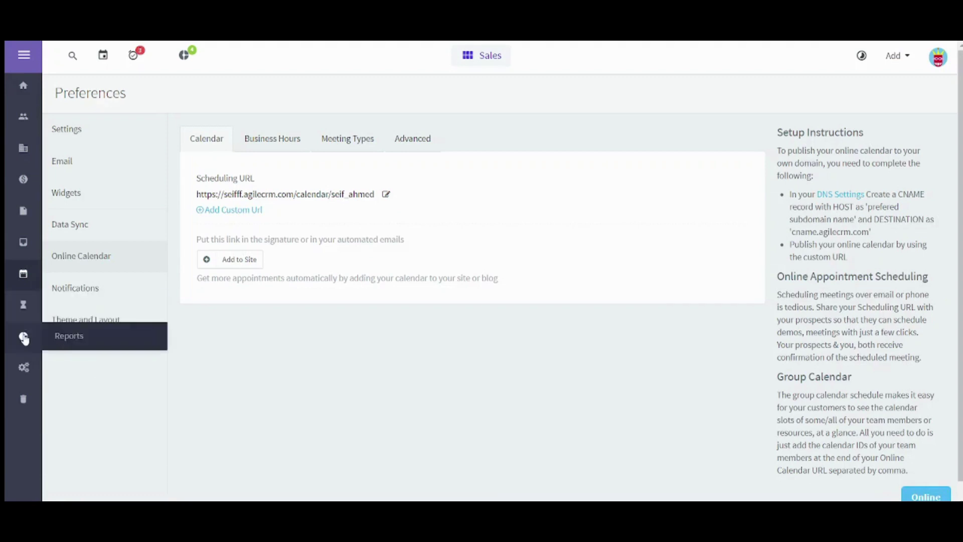
Go to Automations, signing in again with the account password when prompted.
left_click(24, 367)
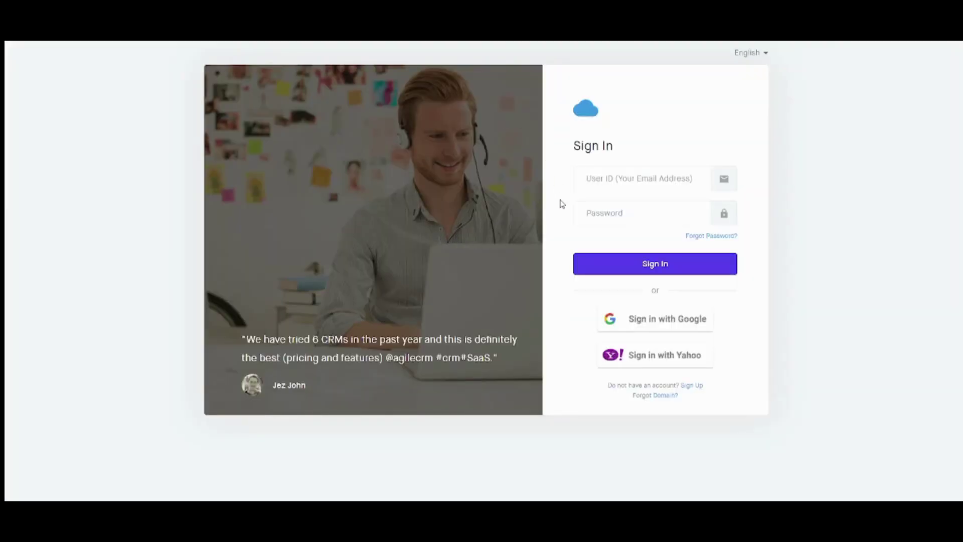
left_click(592, 212)
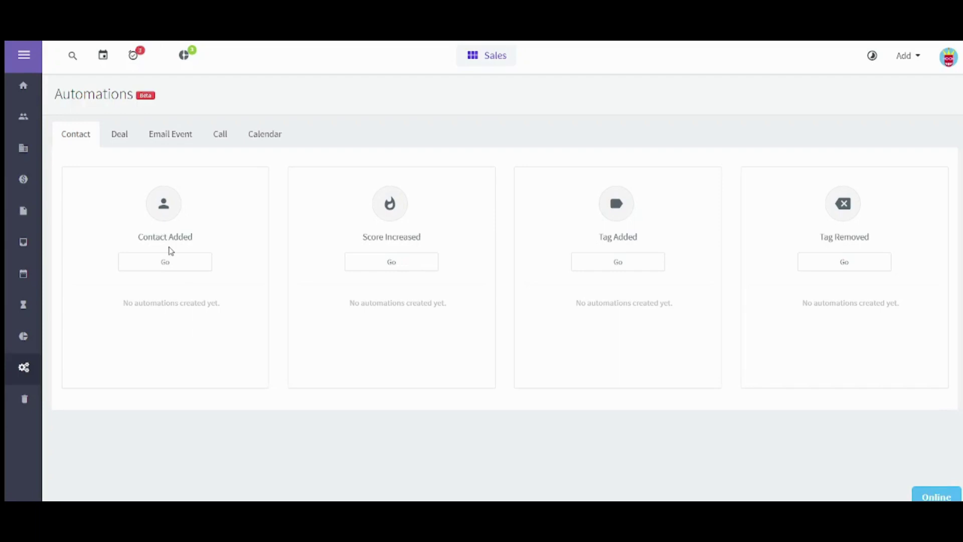
Start a Contact Added automation and drop a Send Email node onto the canvas.
left_click(168, 271)
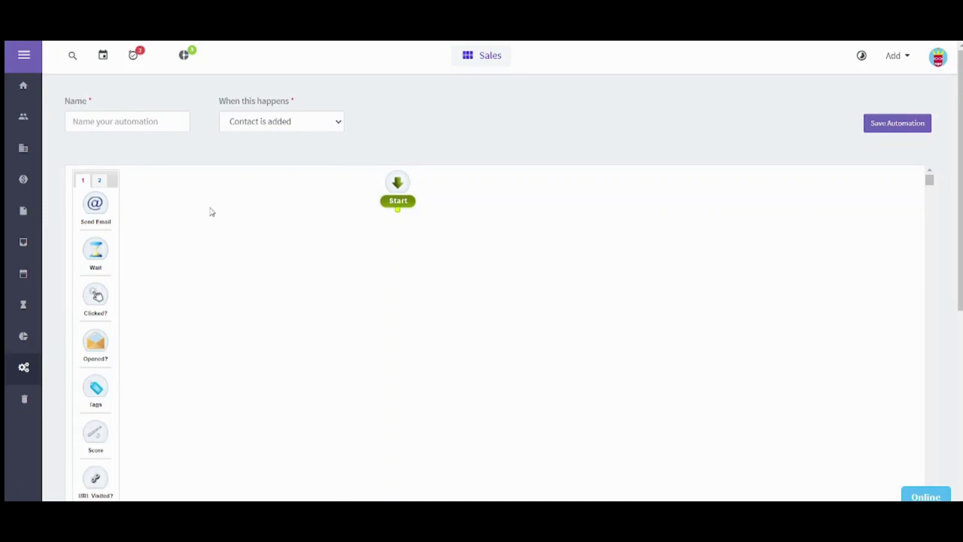
left_click_drag(87, 211, 241, 267)
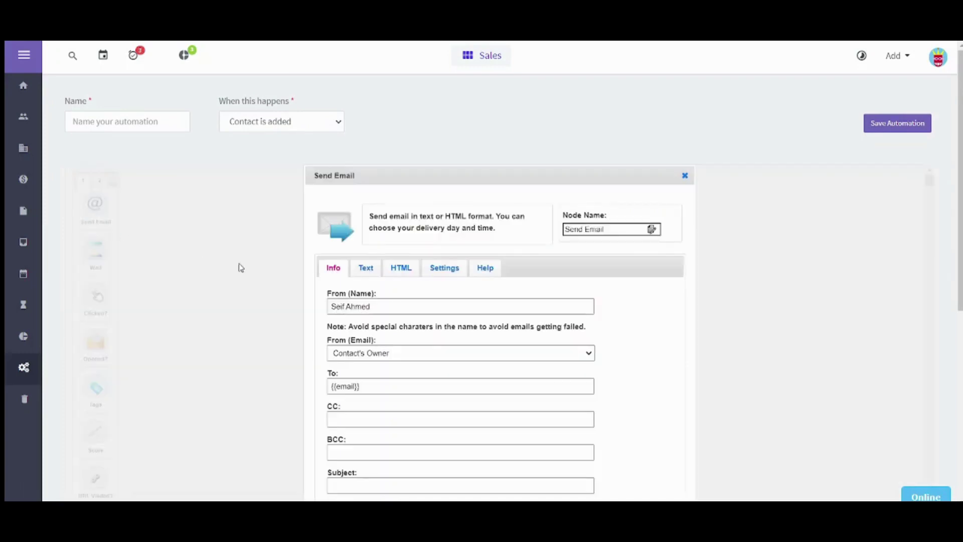
scroll(959, 226, "down", 3)
scroll(903, 328, "down", 2)
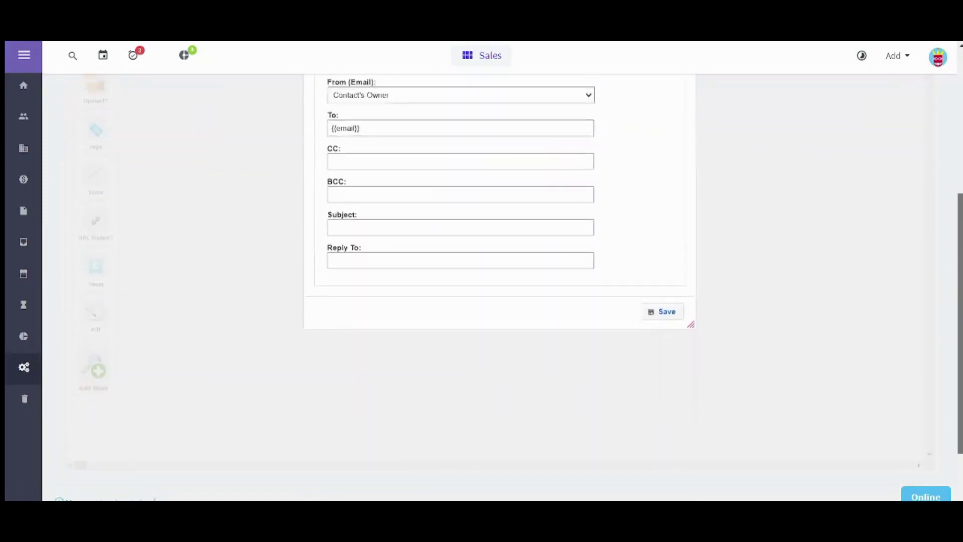
scroll(903, 328, "up", 4)
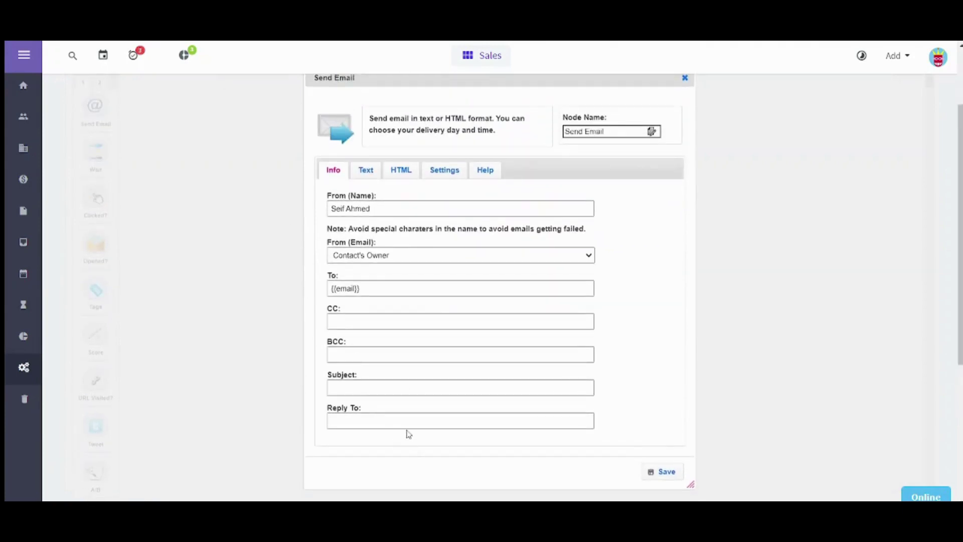
Fill the Send Email recipient field and set the subject to 'Subject'.
left_click(367, 172)
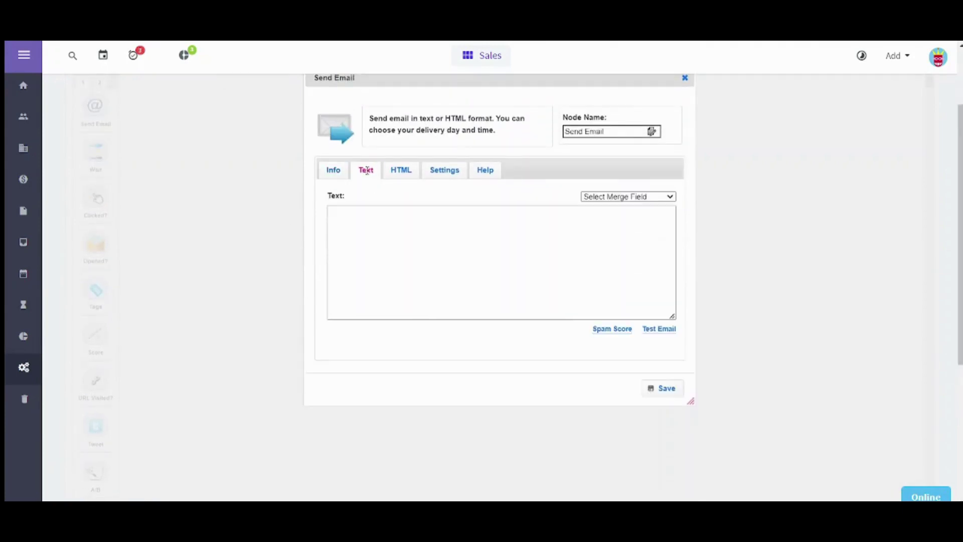
left_click(665, 393)
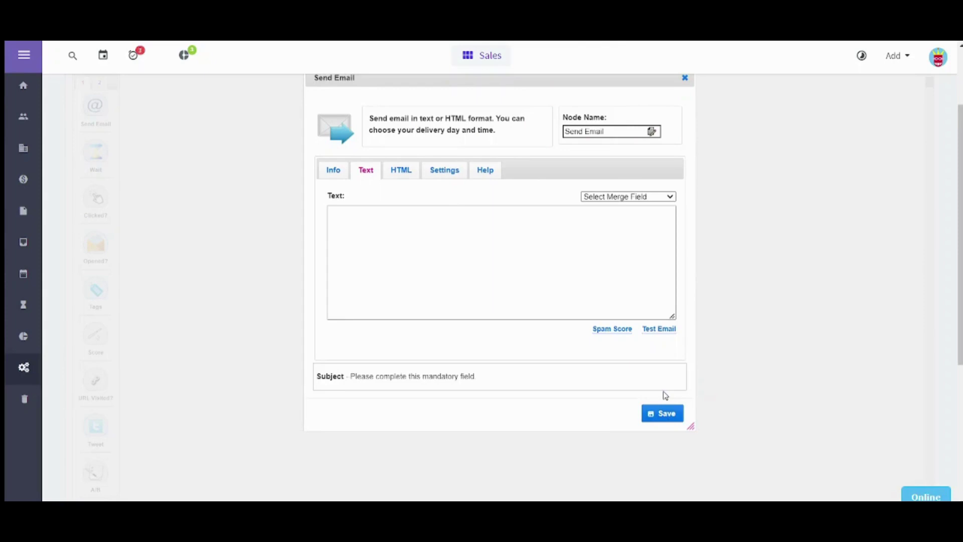
left_click(440, 312)
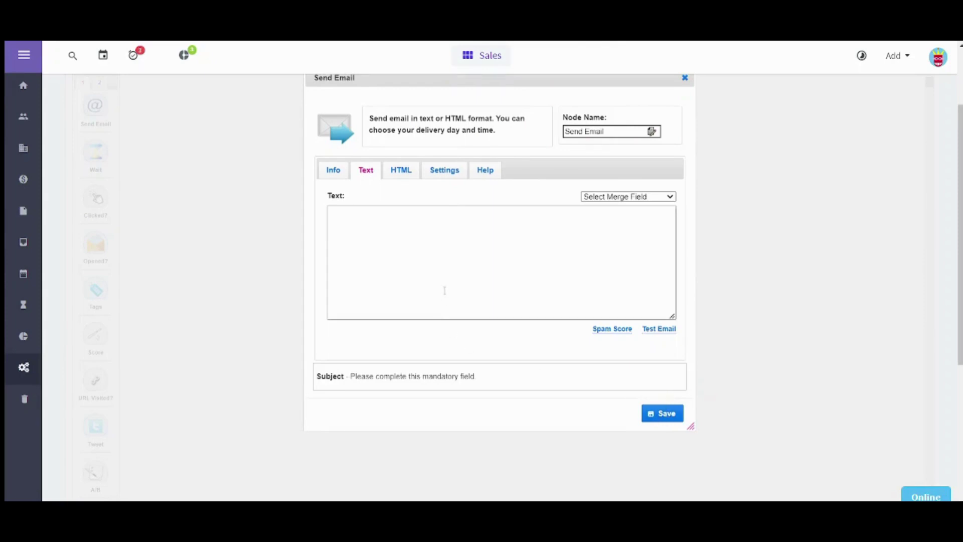
left_click(338, 171)
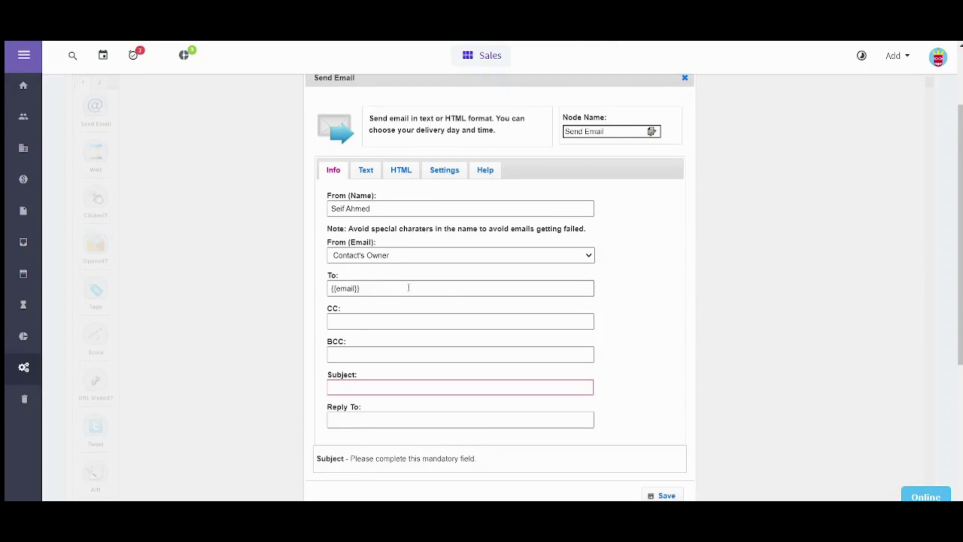
left_click(379, 288)
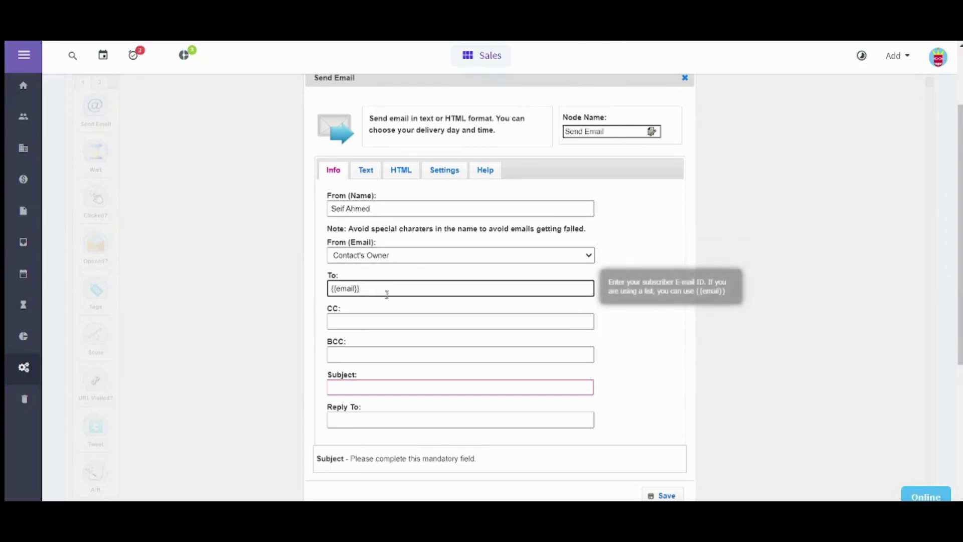
left_click(391, 385)
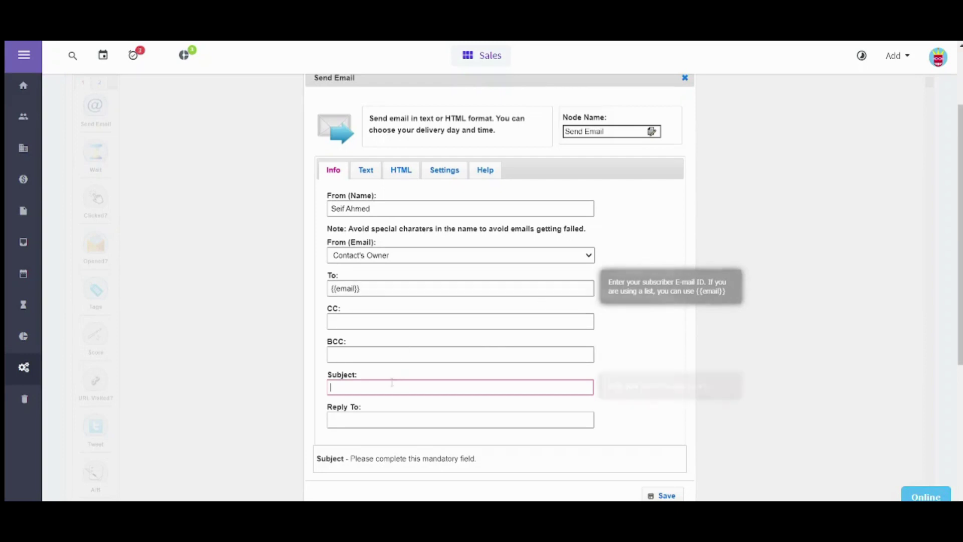
type("Su")
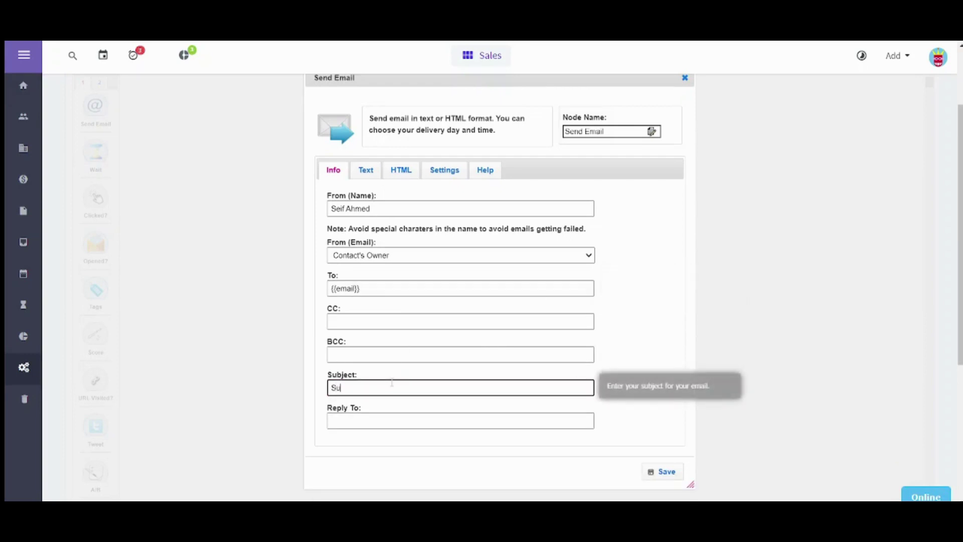
type("bject")
left_click(663, 470)
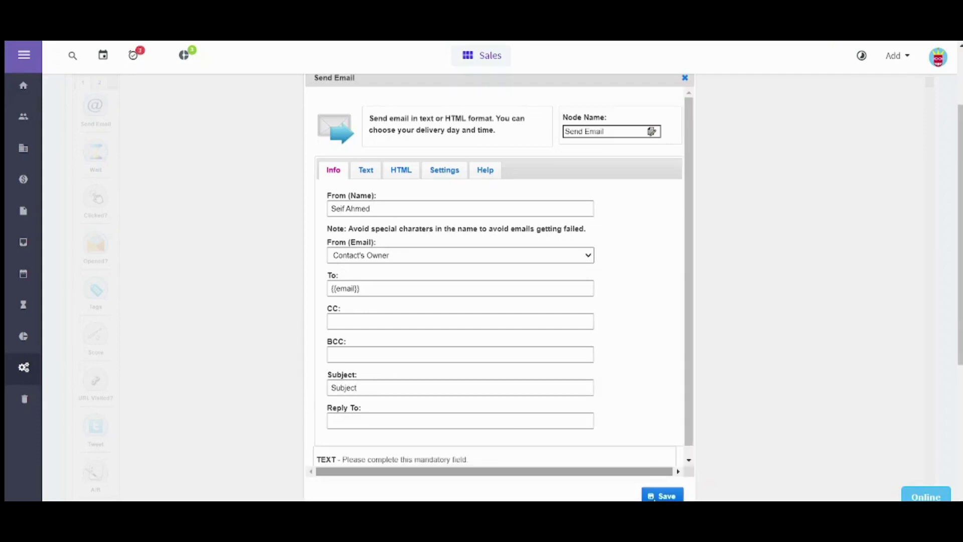
left_click(661, 497)
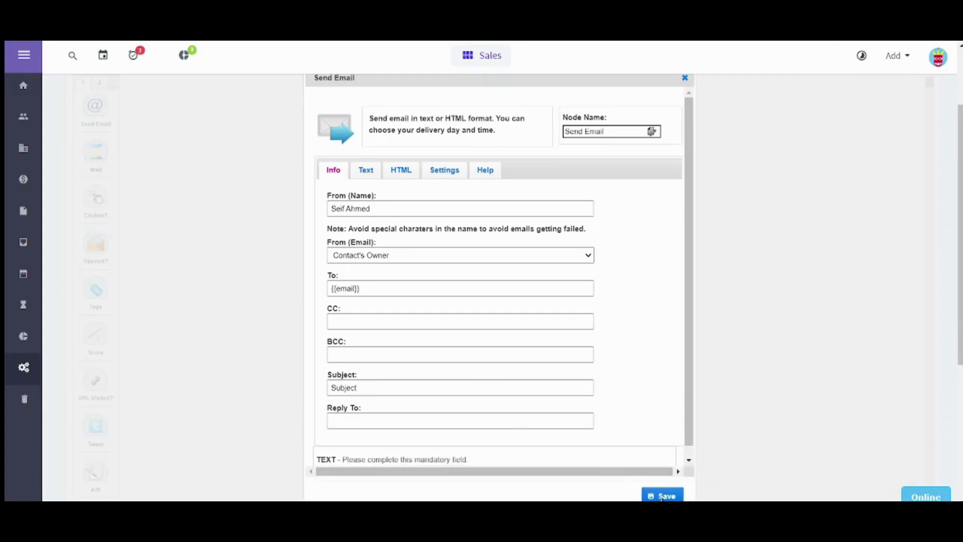
Enter 'Tutorial' as the plain-text email body and save the Send Email node.
left_click(373, 174)
left_click(399, 232)
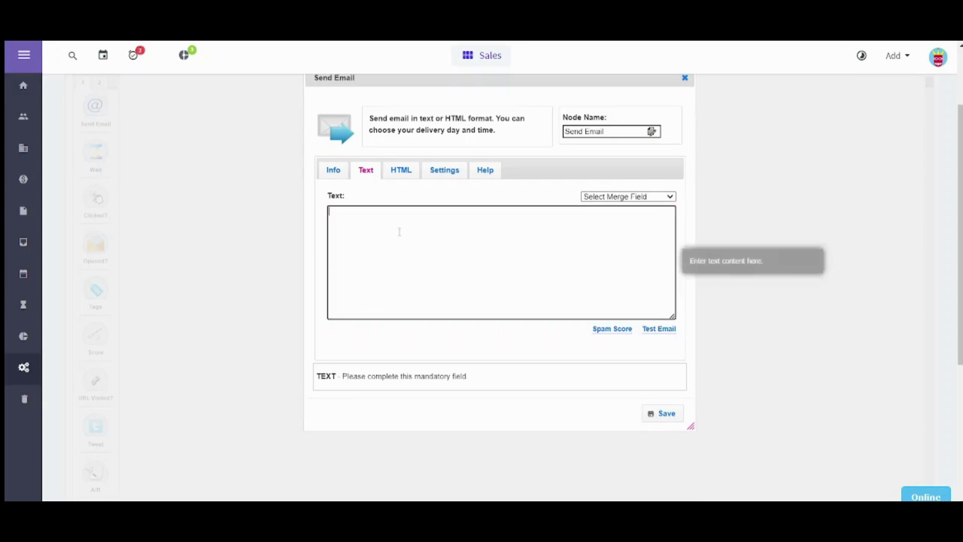
type("Tutorial")
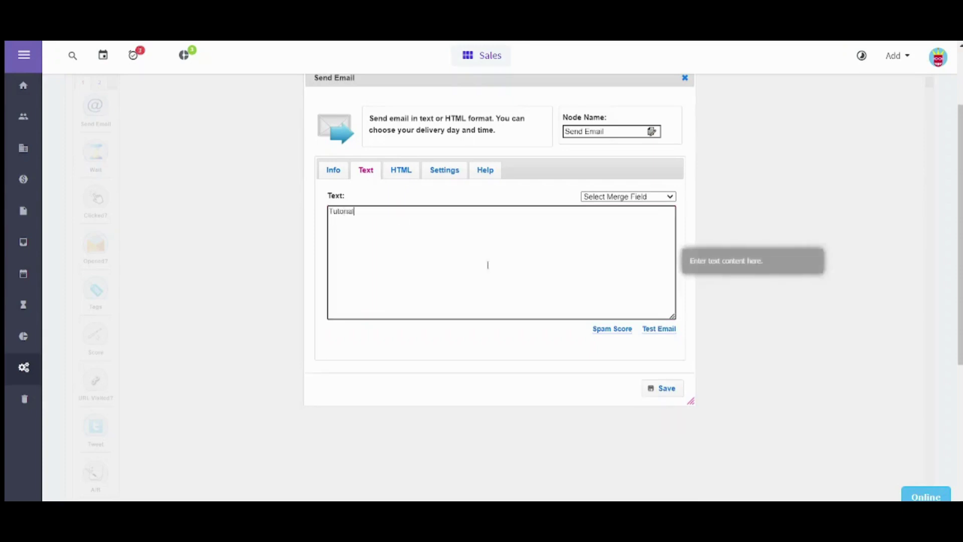
left_click(657, 387)
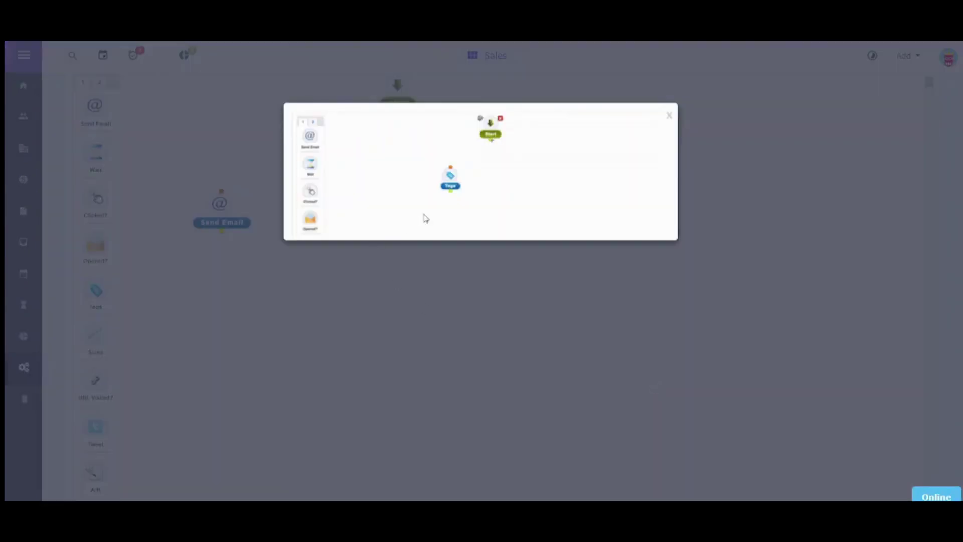
Add a Wait node of 1 Days and position it below right of Send Email.
left_click(669, 117)
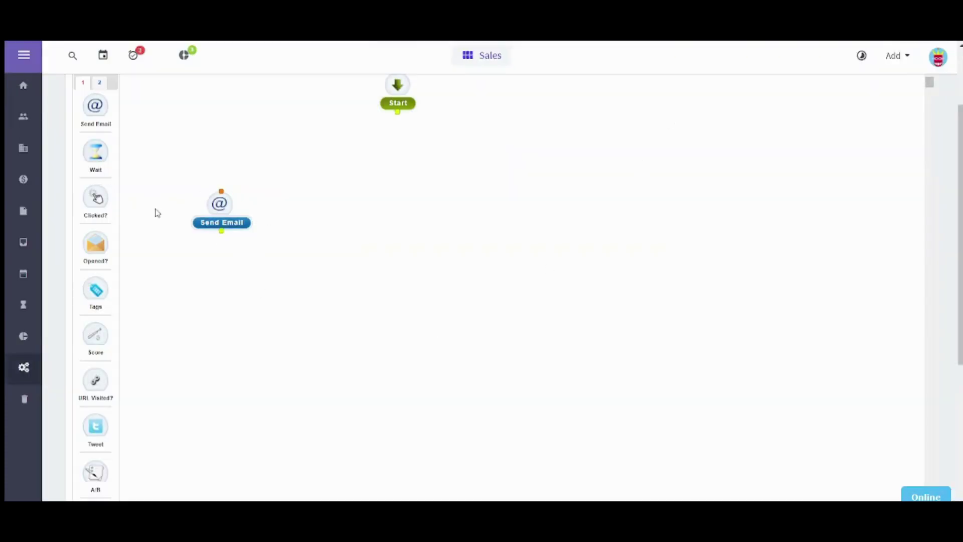
left_click_drag(95, 150, 387, 256)
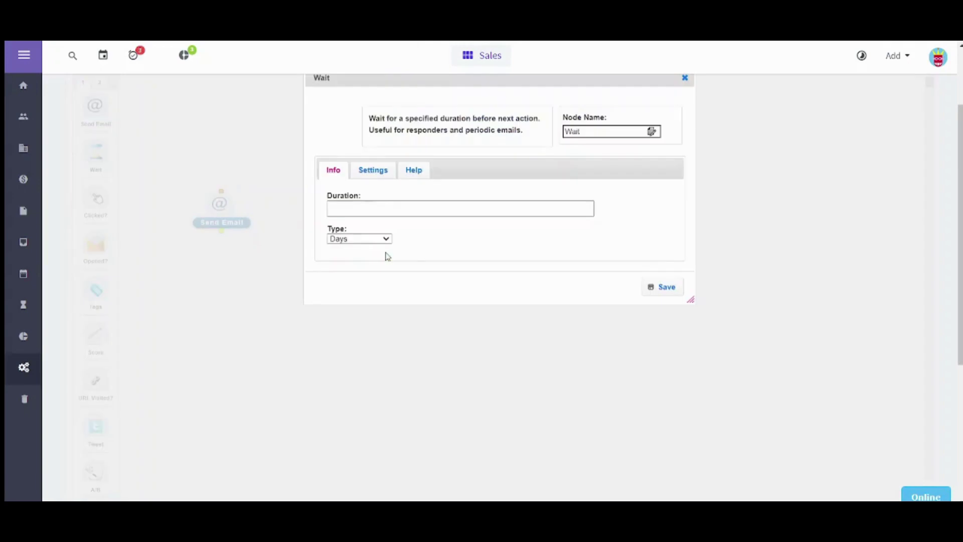
left_click(377, 210)
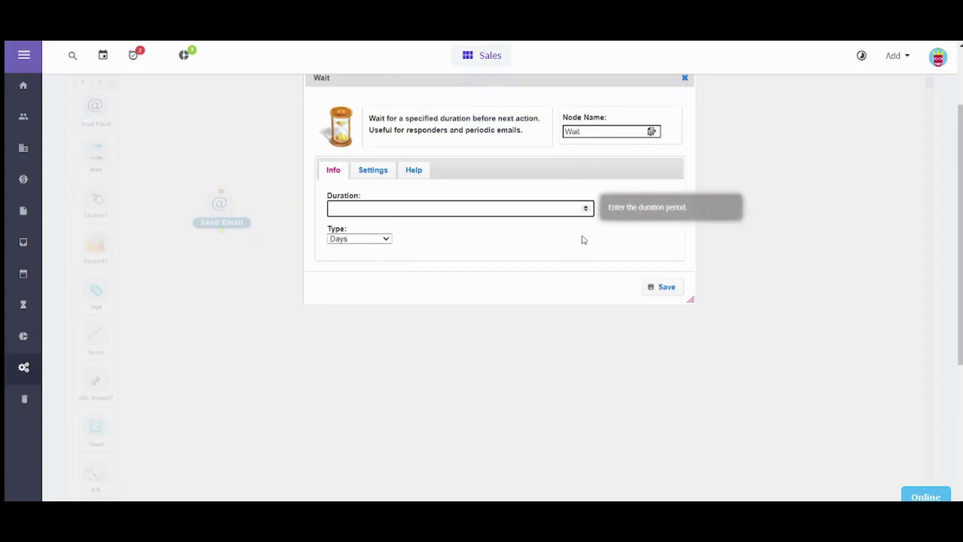
left_click(376, 240)
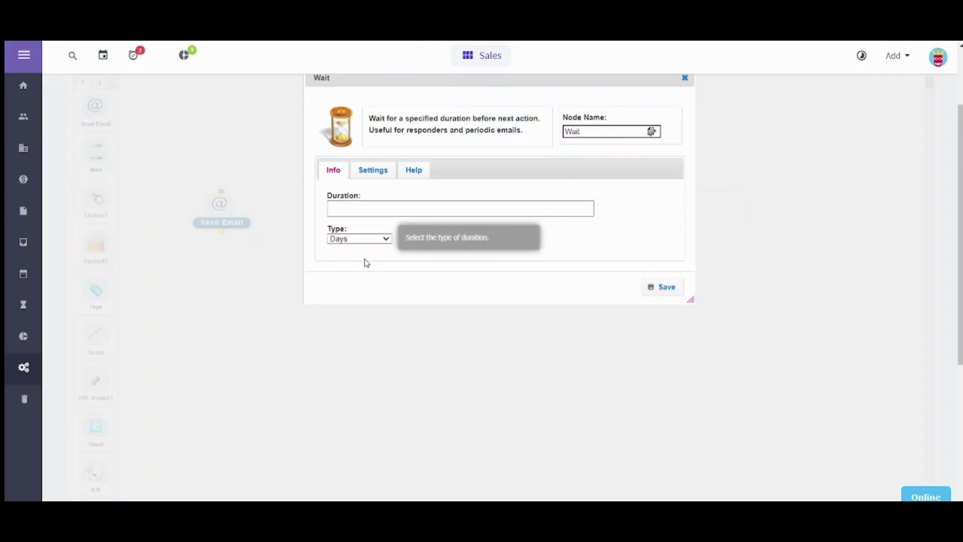
left_click(363, 242)
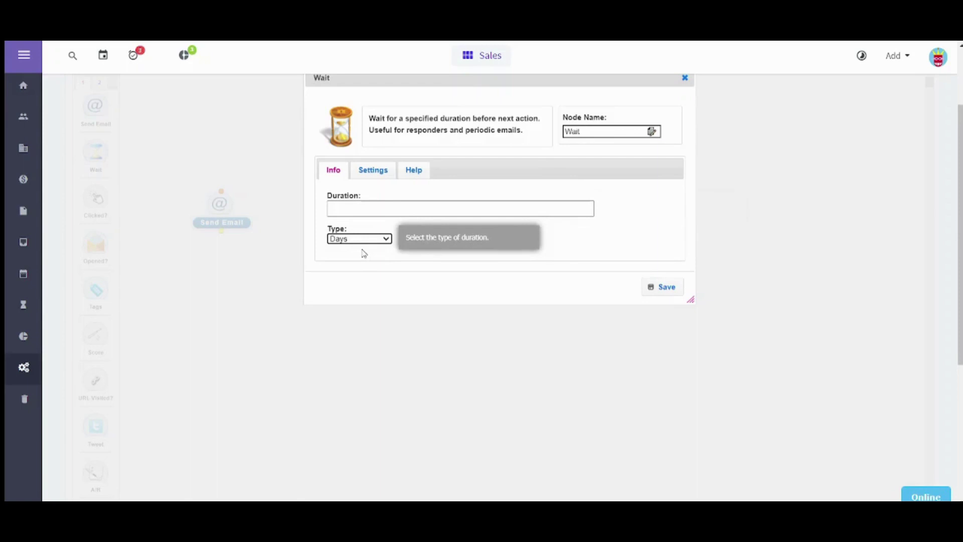
left_click(369, 206)
type("1")
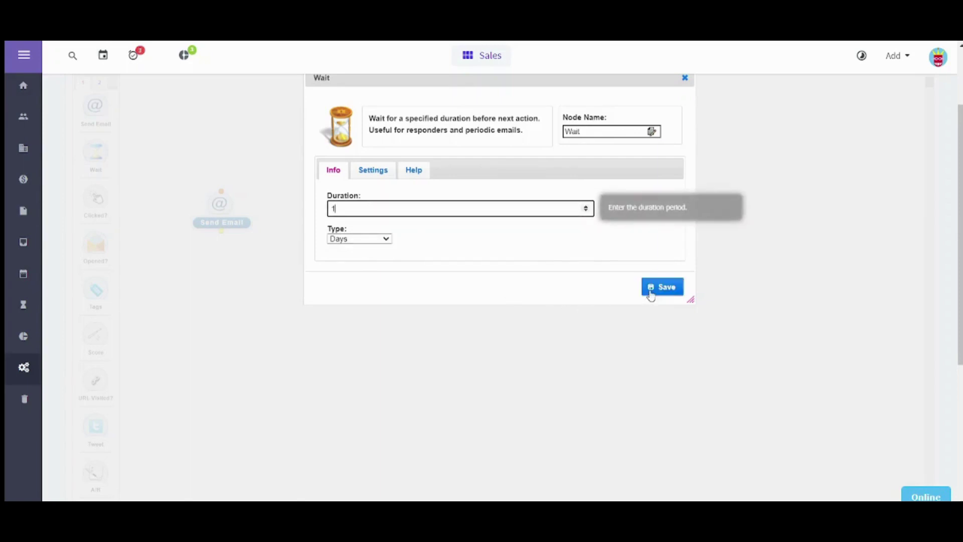
left_click(650, 293)
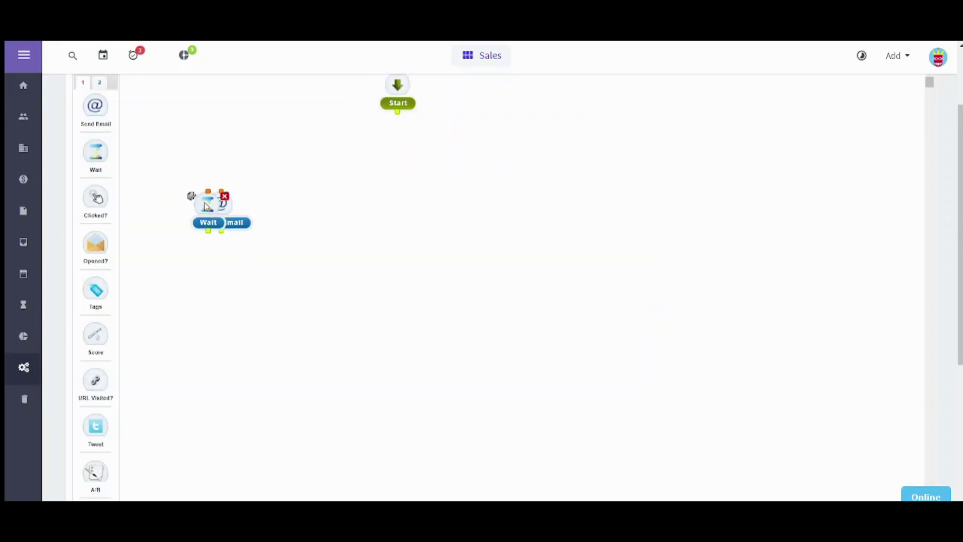
left_click_drag(206, 206, 382, 261)
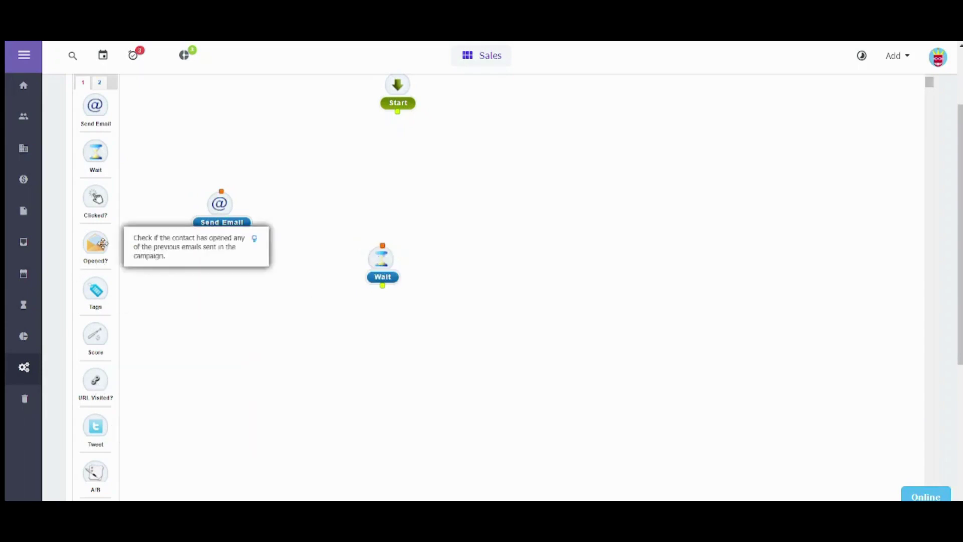
Add an Add Task node named Meeting, Call category, Normal priority, with 1 due day.
left_click(104, 88)
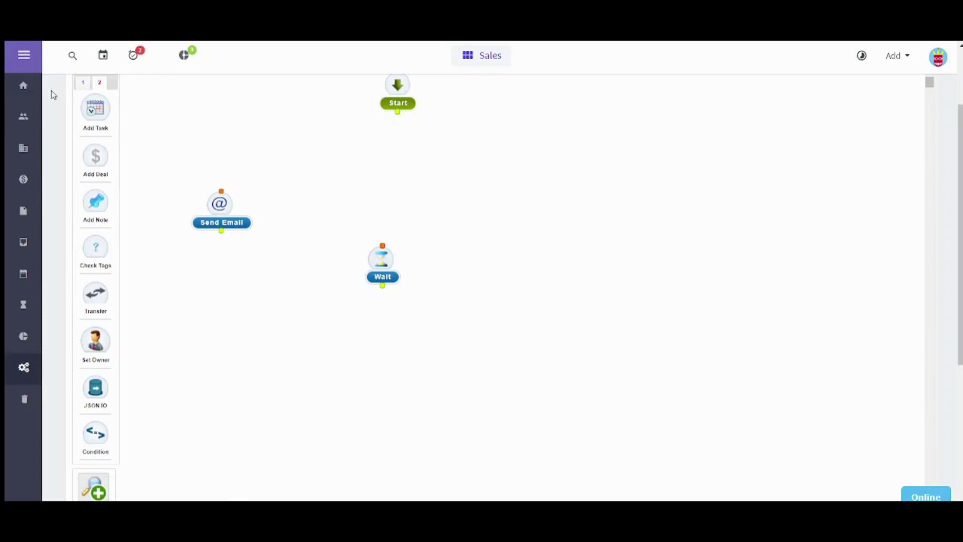
left_click_drag(80, 109, 300, 217)
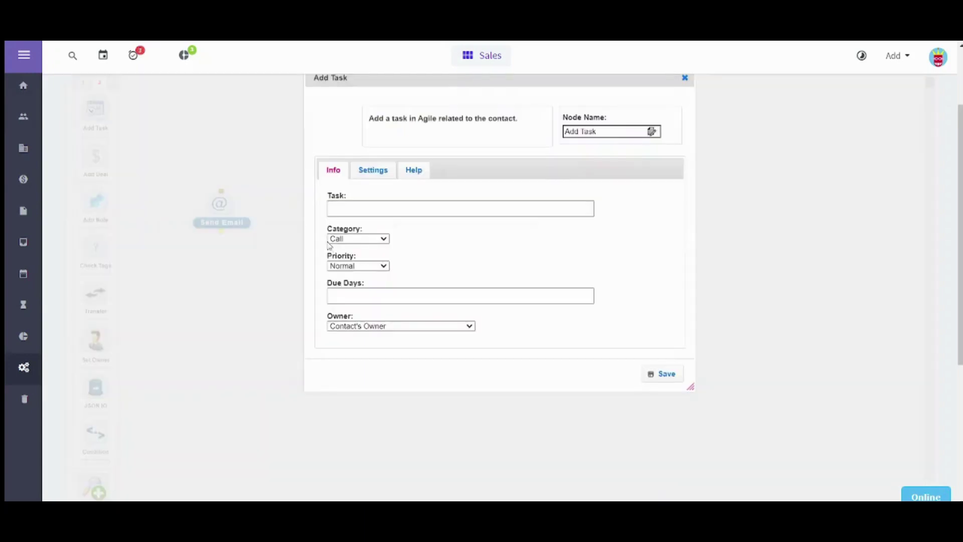
left_click(368, 209)
type("Meeting")
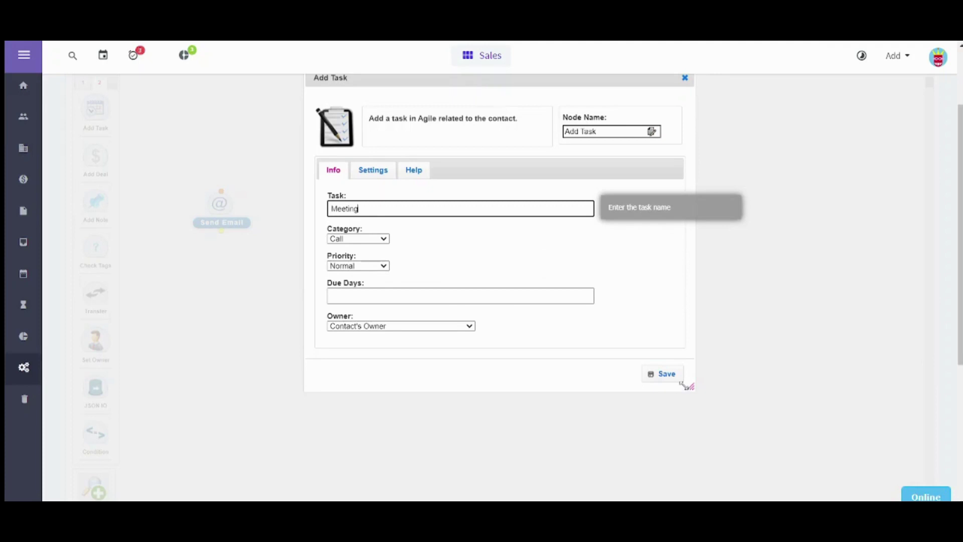
left_click(677, 380)
left_click(366, 293)
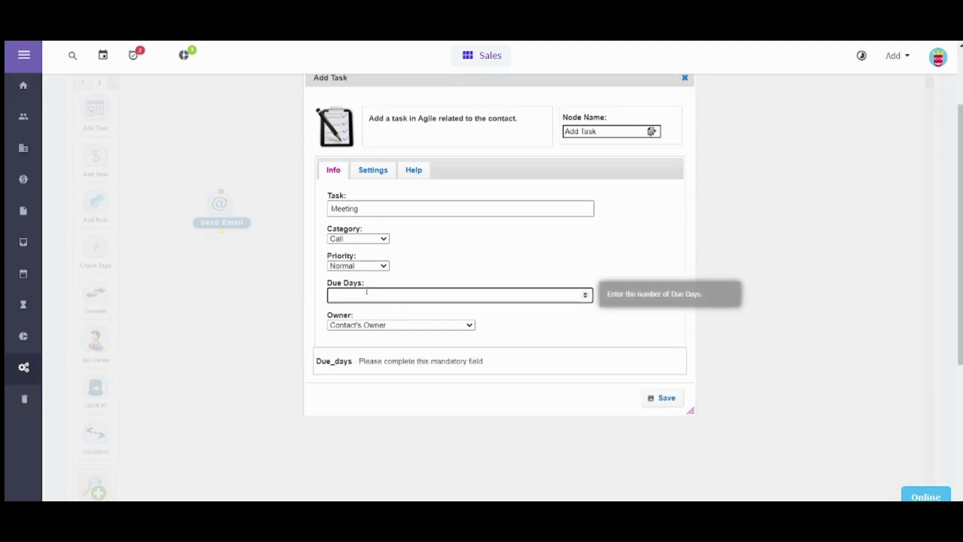
type("1")
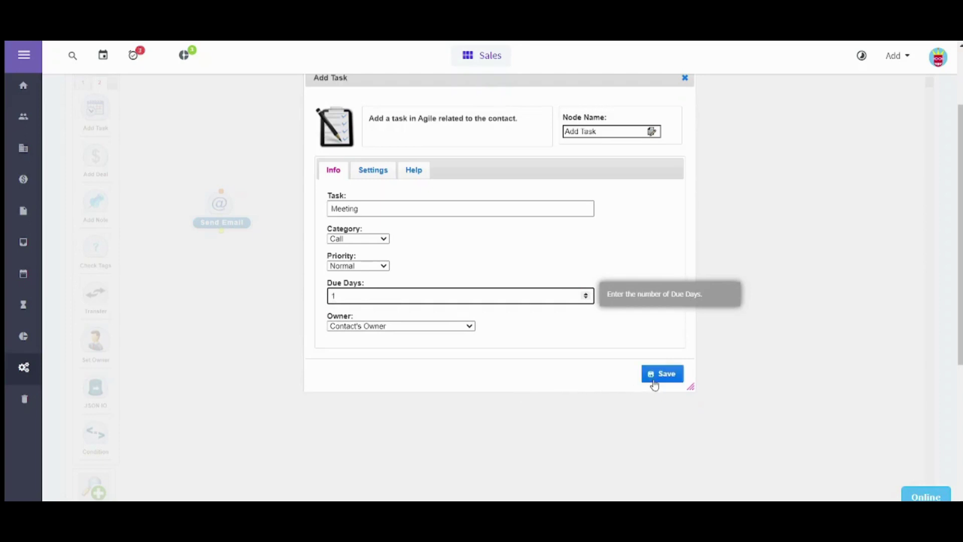
left_click(653, 383)
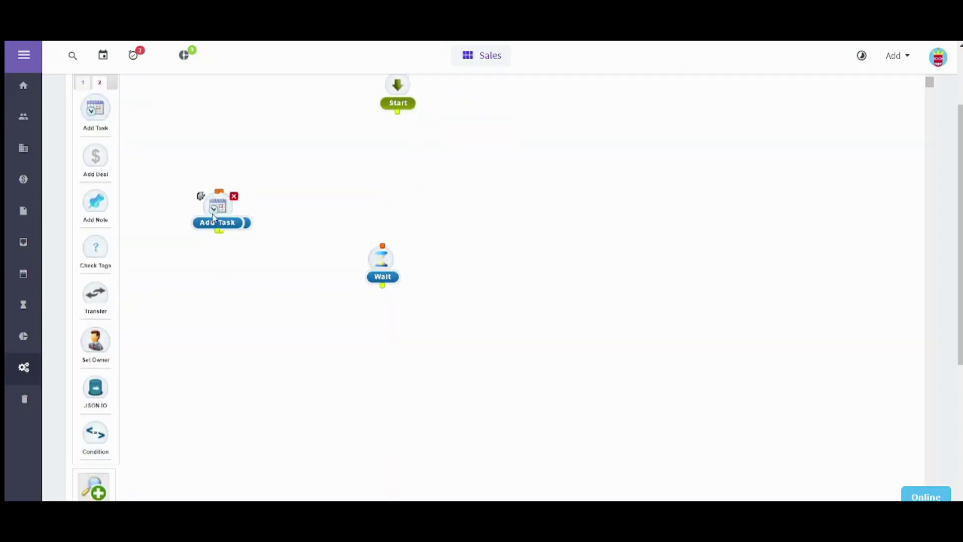
Place Add Task right of Wait and connect Start to Send Email to Wait to Add Task.
left_click_drag(221, 202, 510, 235)
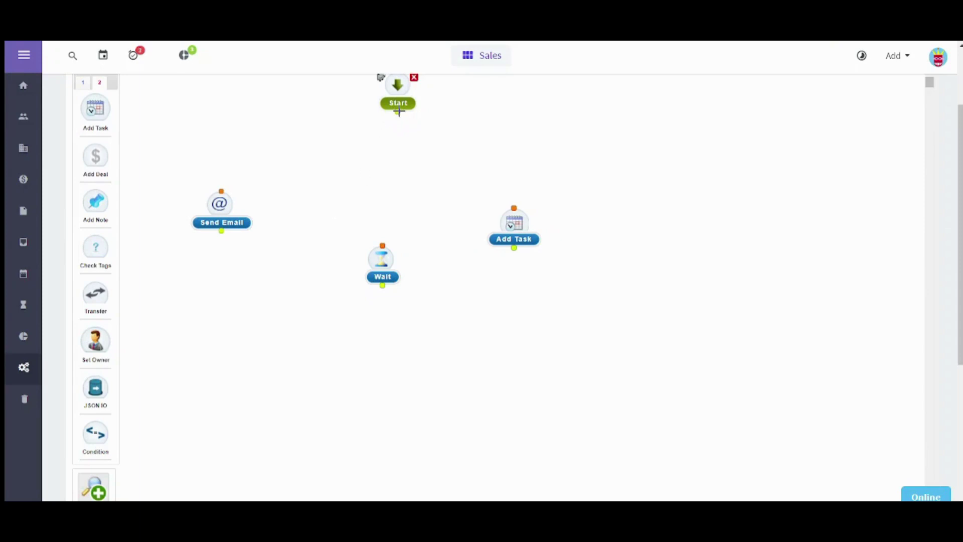
left_click_drag(398, 112, 224, 220)
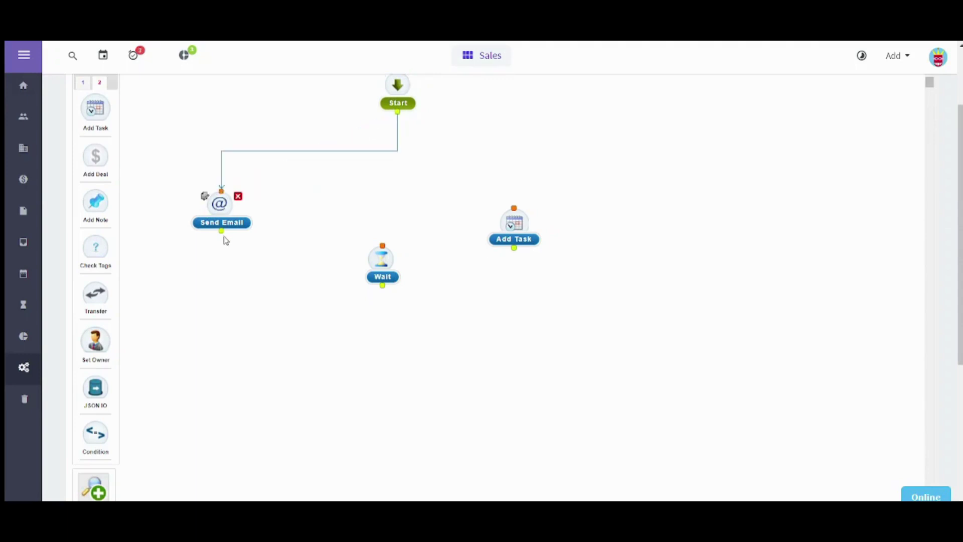
left_click_drag(221, 231, 381, 287)
left_click_drag(223, 231, 513, 208)
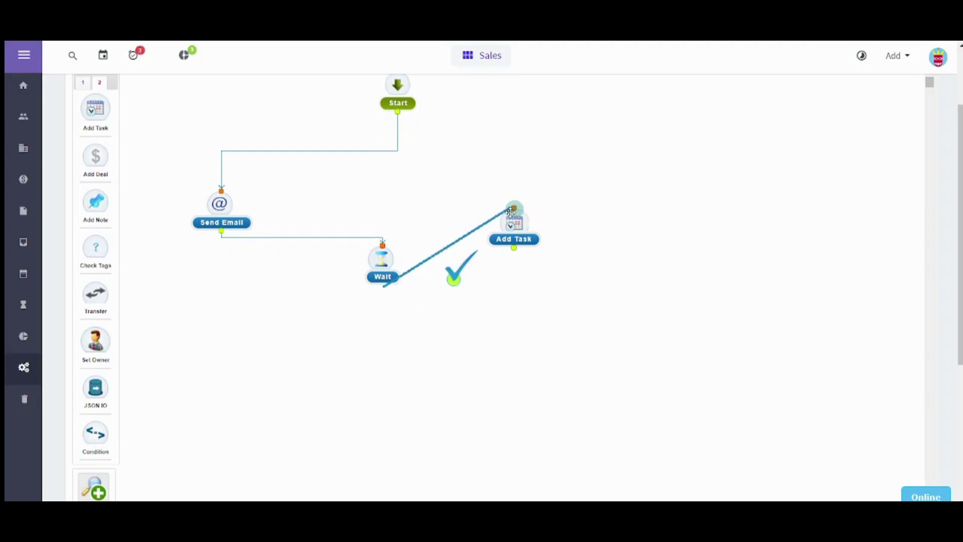